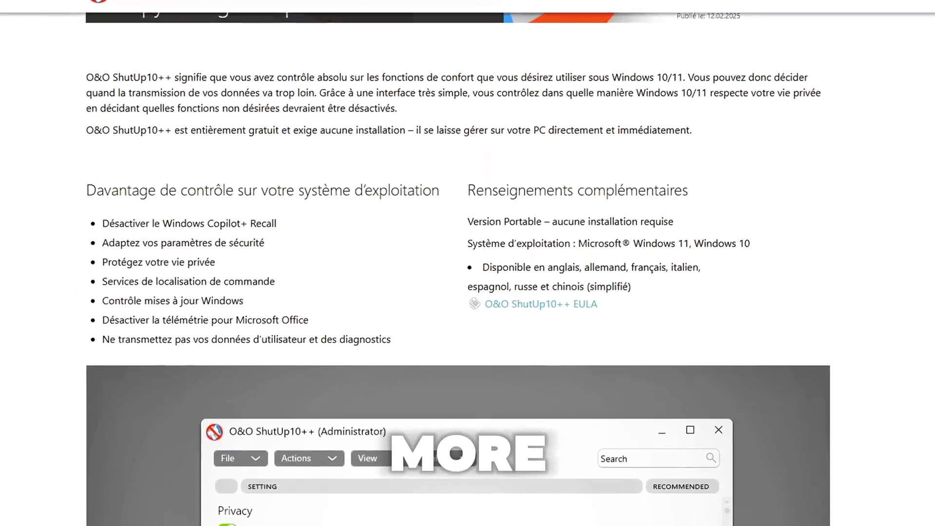
Scroll the settings, collapse the Advertising ID and timeline explanations, and expand the Windows Store URLs one
scroll(468, 263, "down", 4)
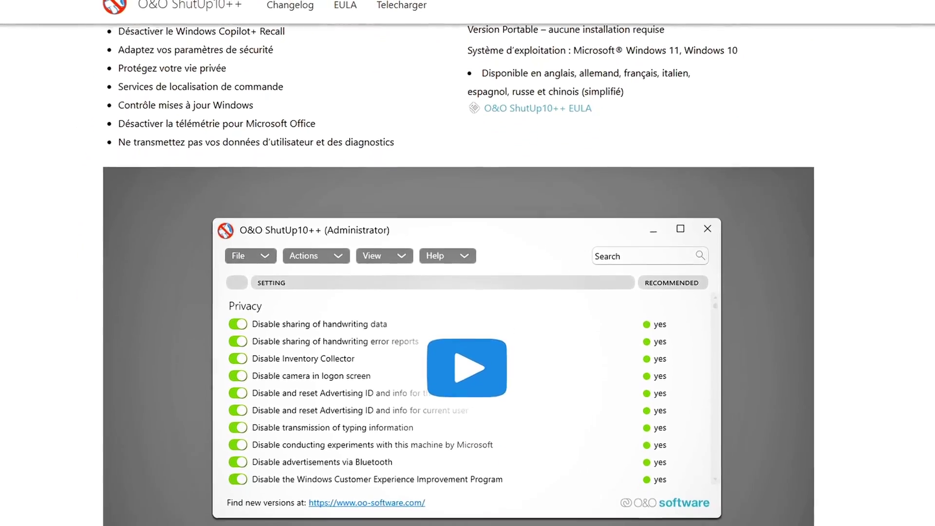
scroll(468, 263, "down", 5)
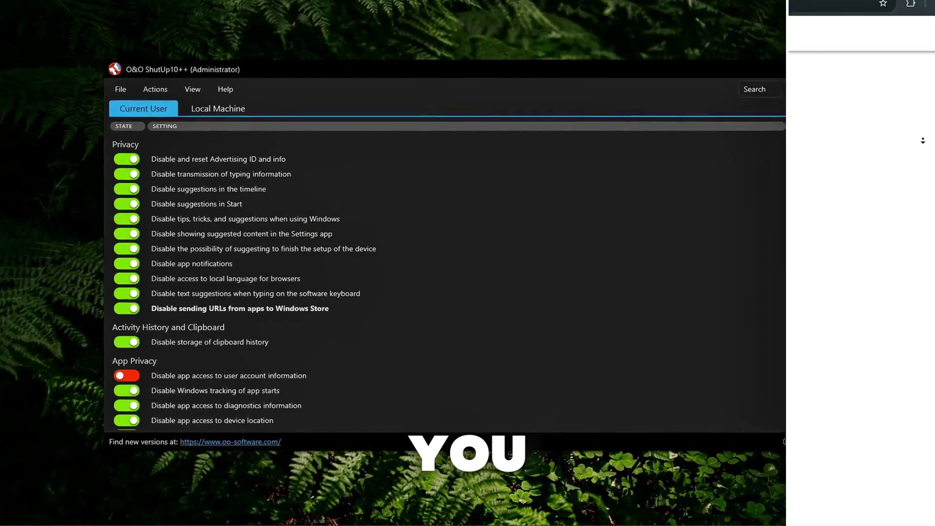
scroll(857, 156, "down", 5)
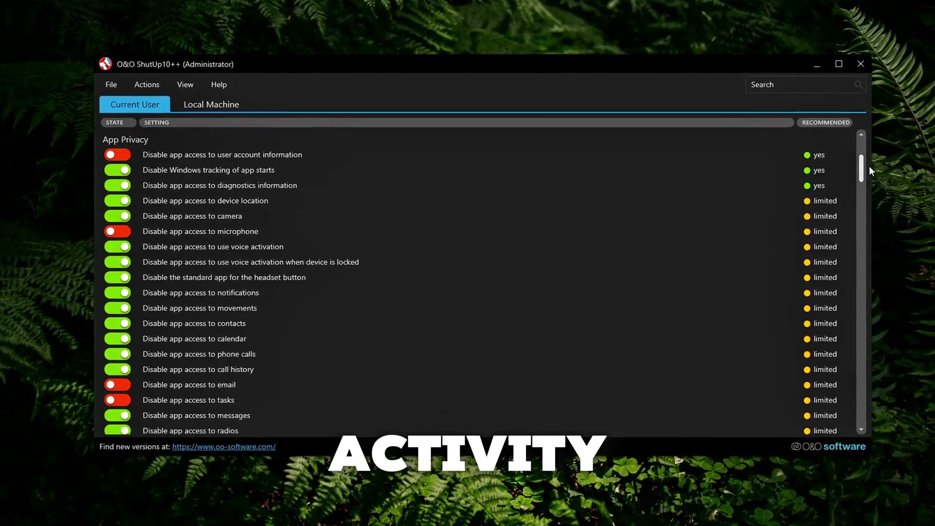
left_click_drag(870, 168, 896, 116)
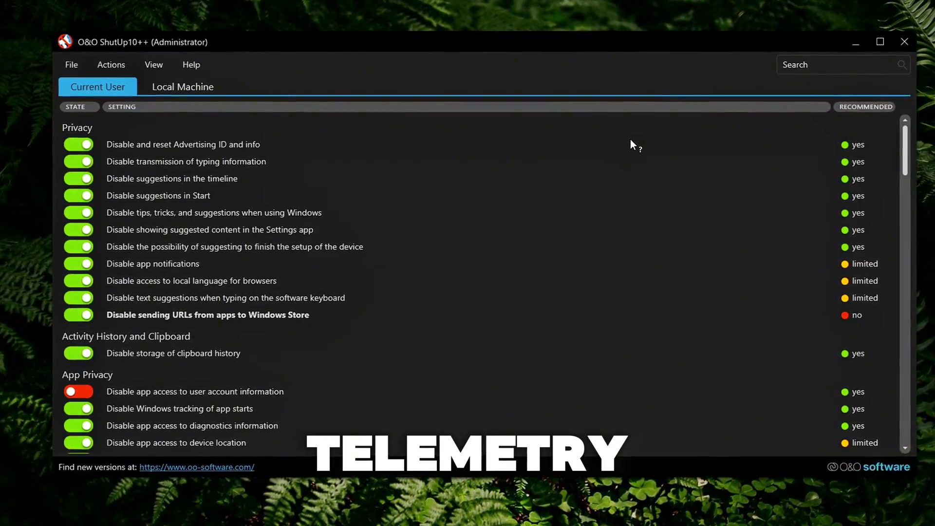
left_click(903, 446)
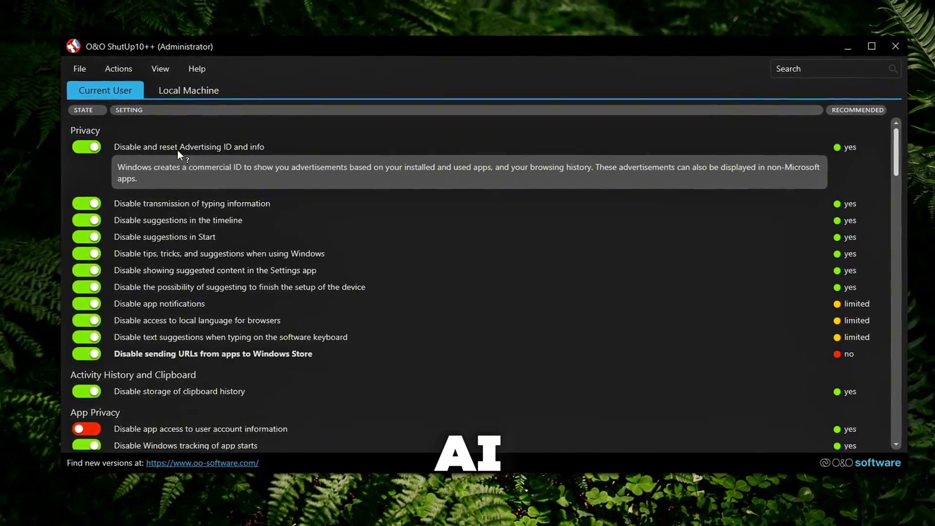
left_click(177, 149)
left_click(143, 185)
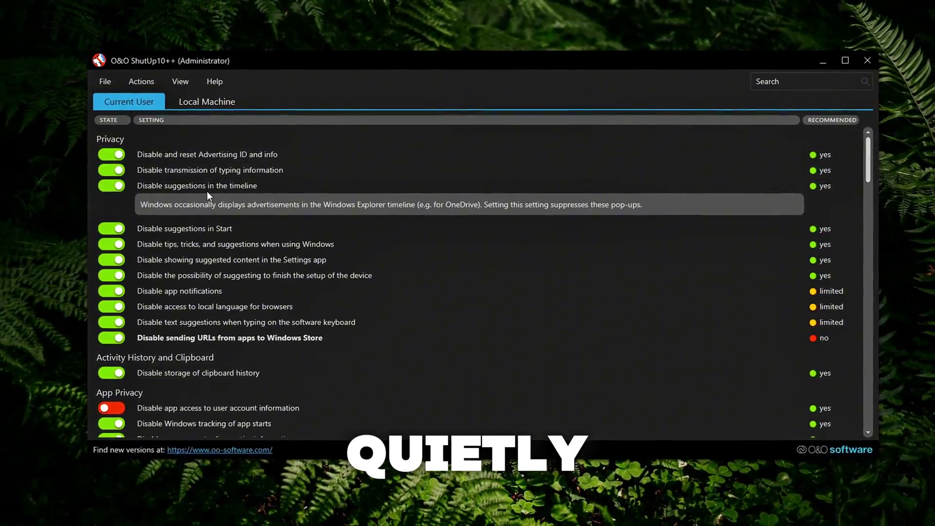
left_click(209, 187)
left_click(210, 311)
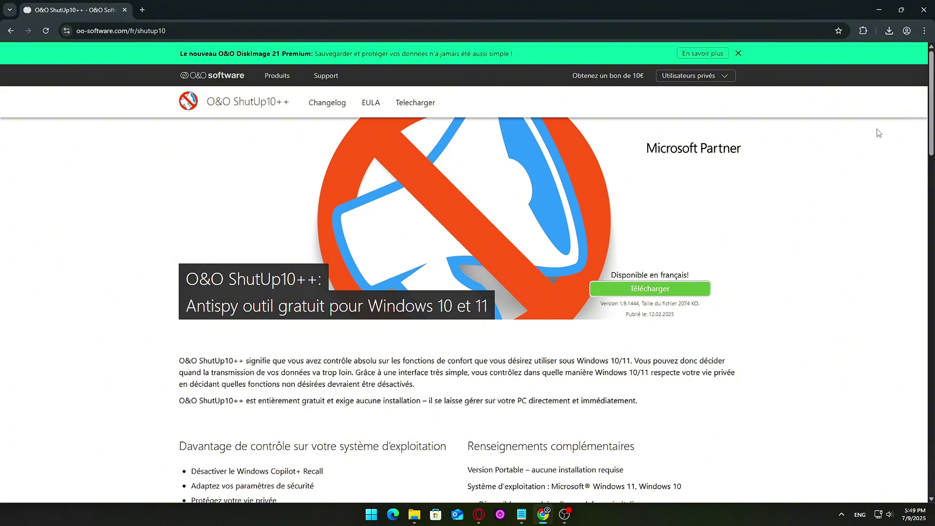
Browse the French product page, then start the download with the green Télécharger button
scroll(872, 141, "down", 1)
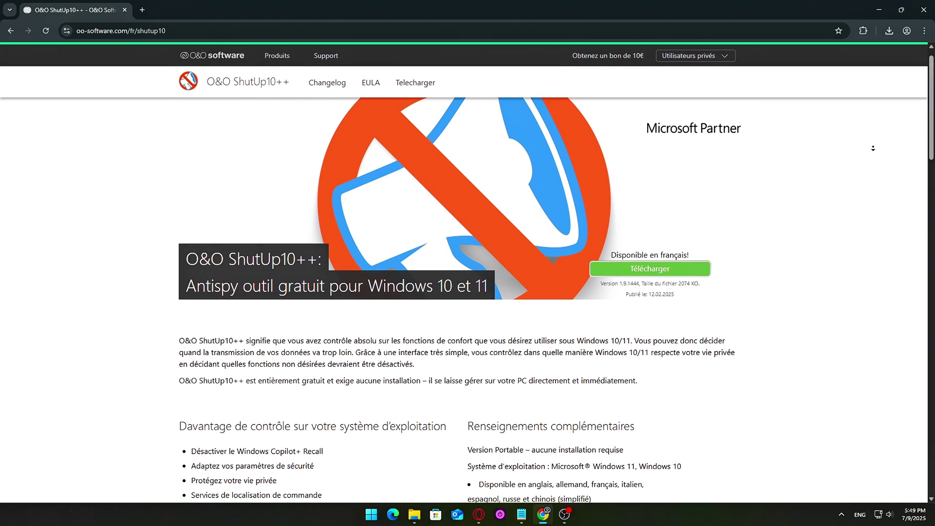
scroll(873, 147, "down", 2)
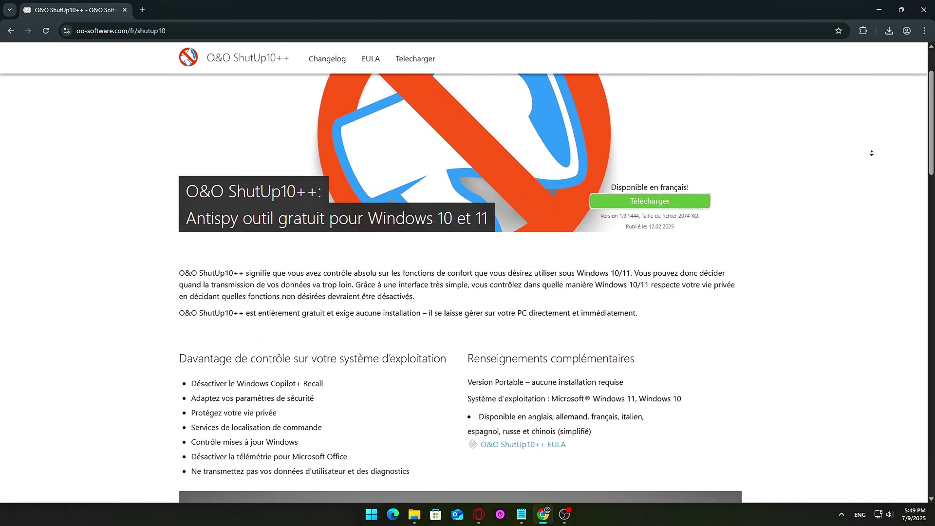
scroll(874, 153, "down", 3)
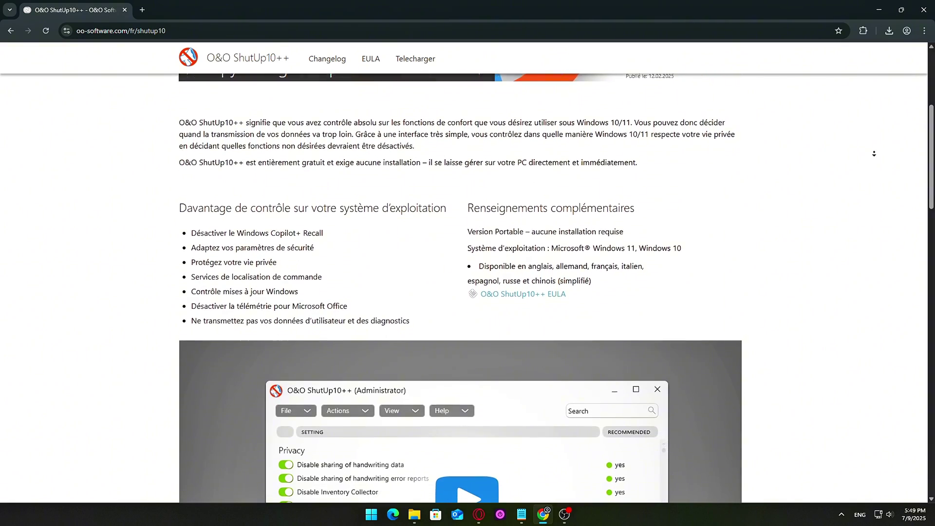
scroll(874, 153, "down", 3)
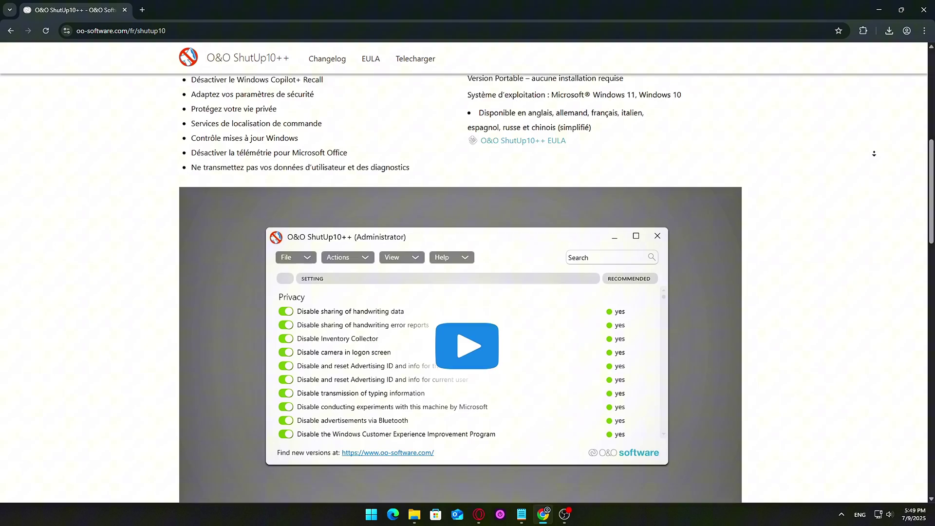
scroll(874, 154, "down", 3)
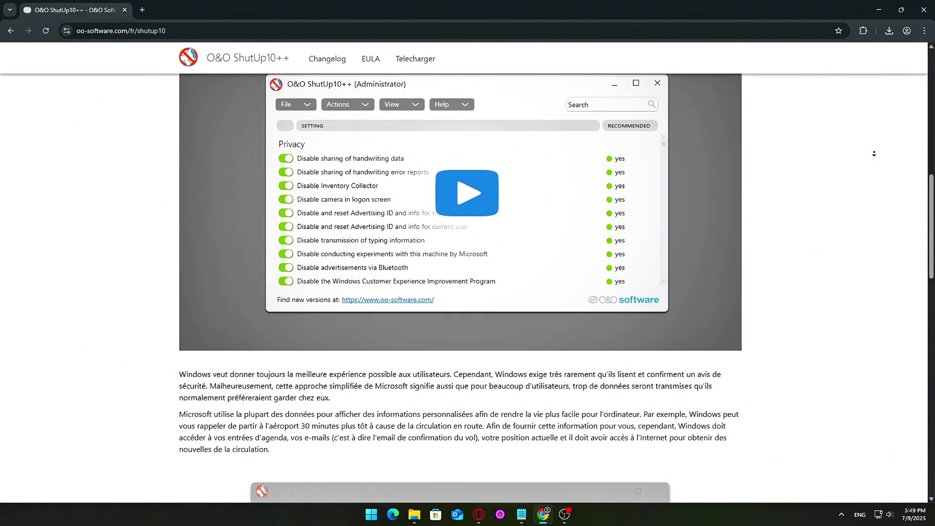
scroll(874, 153, "down", 3)
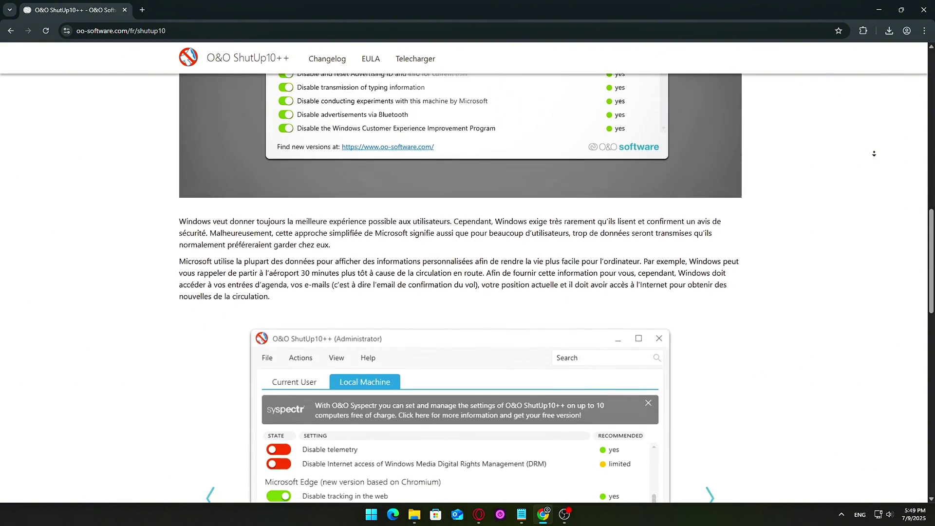
scroll(874, 153, "down", 3)
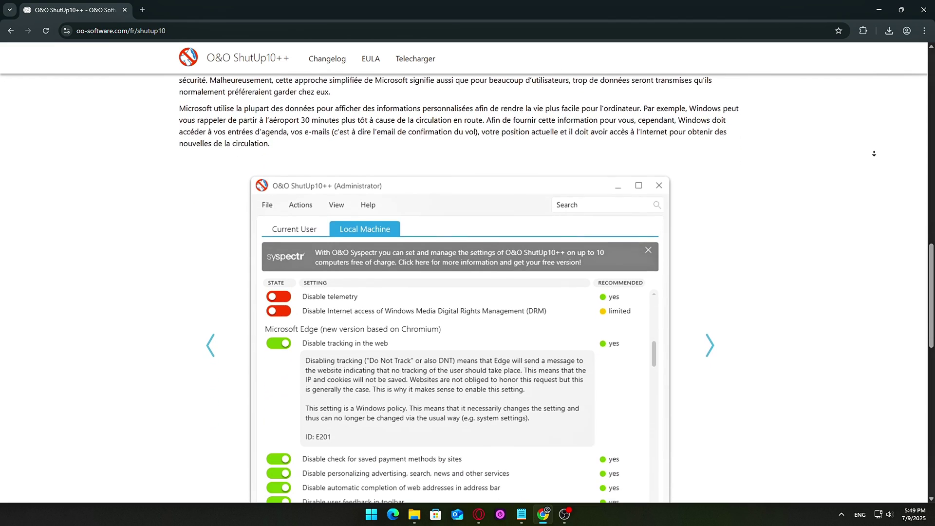
scroll(874, 153, "down", 3)
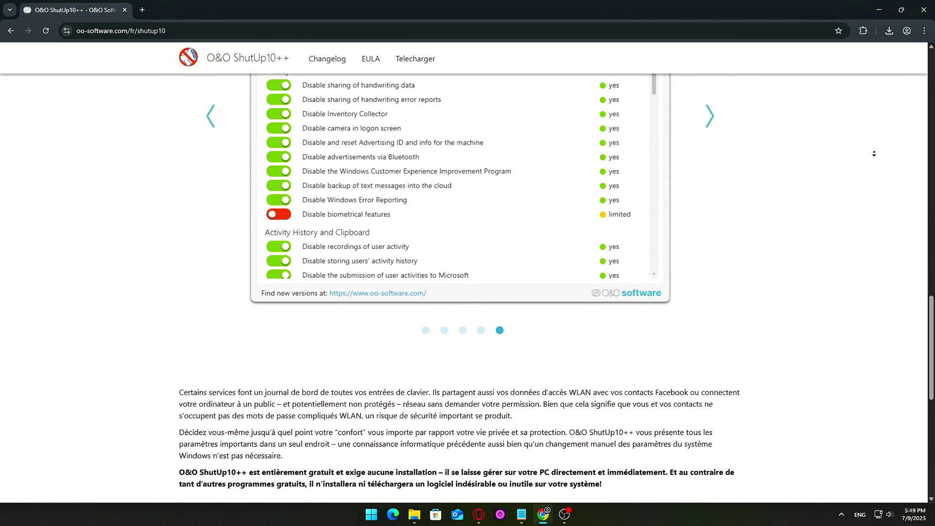
scroll(874, 153, "down", 3)
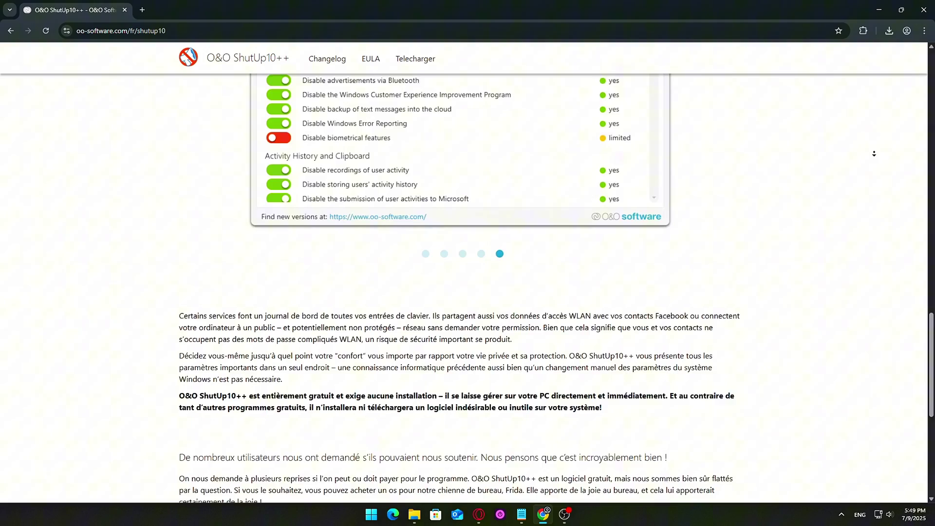
scroll(874, 154, "down", 3)
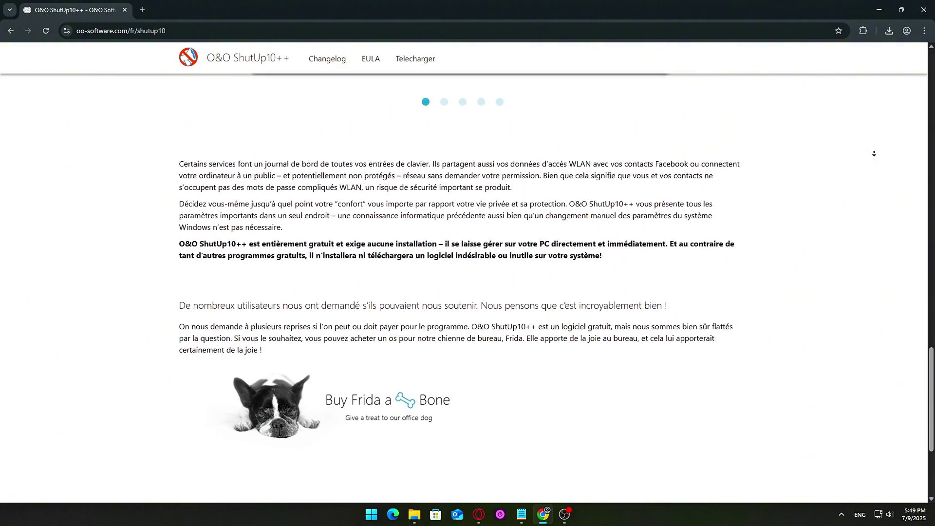
scroll(874, 153, "down", 1)
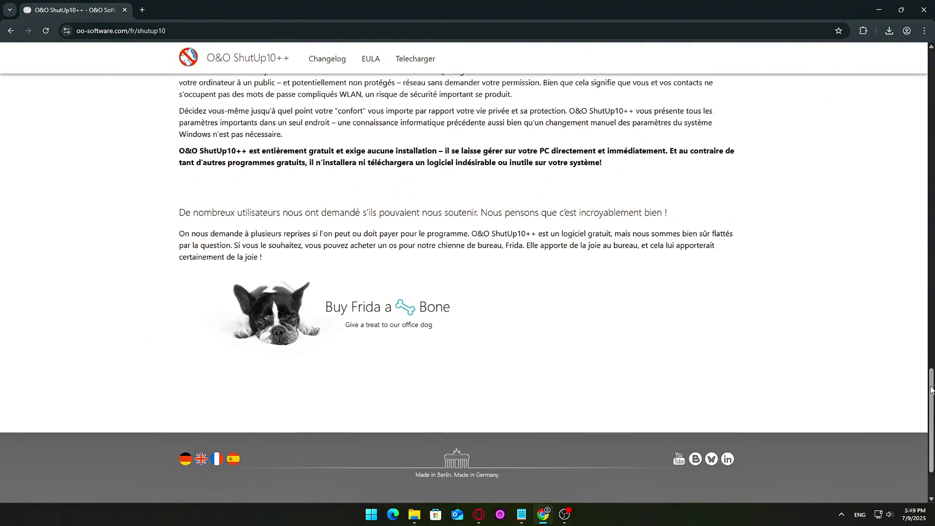
left_click_drag(931, 389, 923, 66)
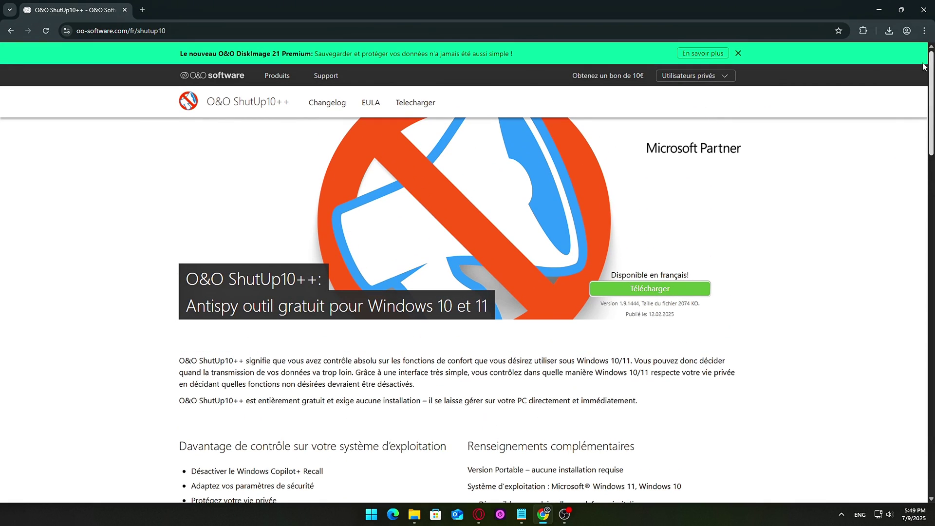
left_click(663, 292)
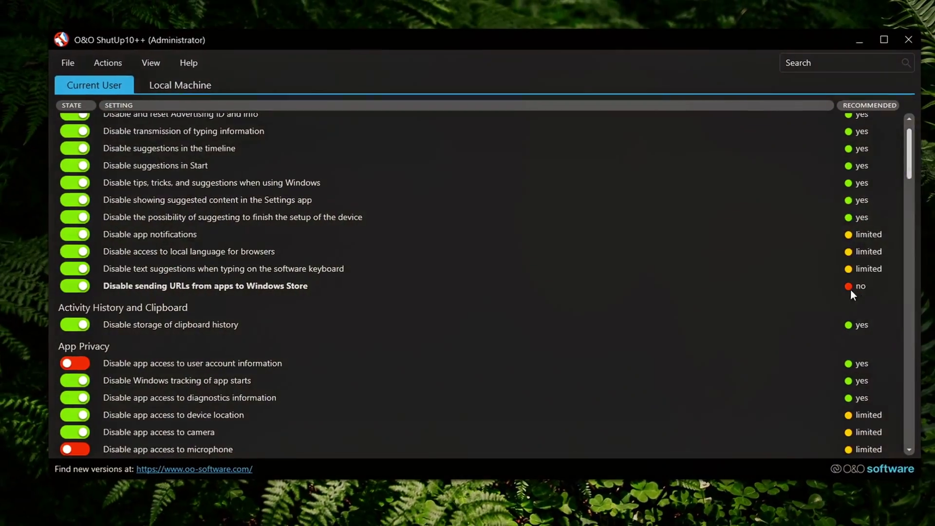
Scroll through the full settings list and return to the top
scroll(828, 287, "down", 12)
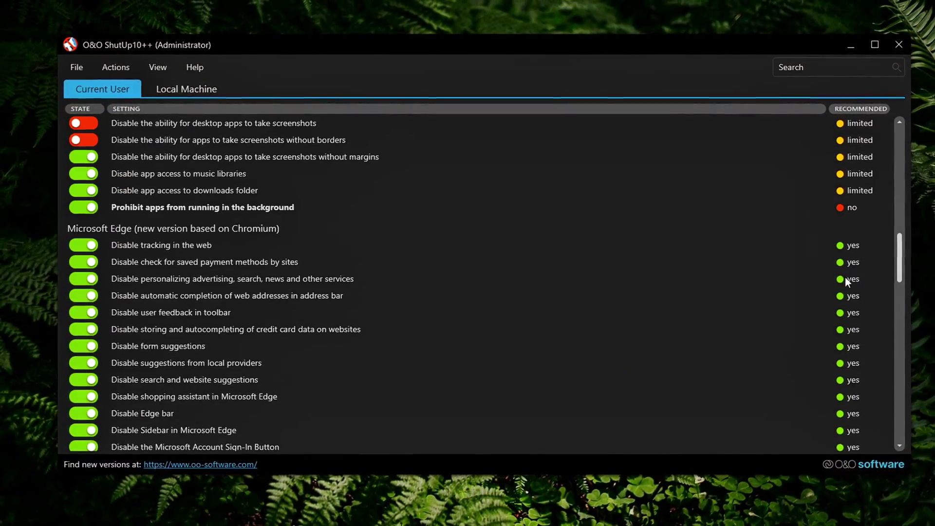
scroll(702, 224, "down", 7)
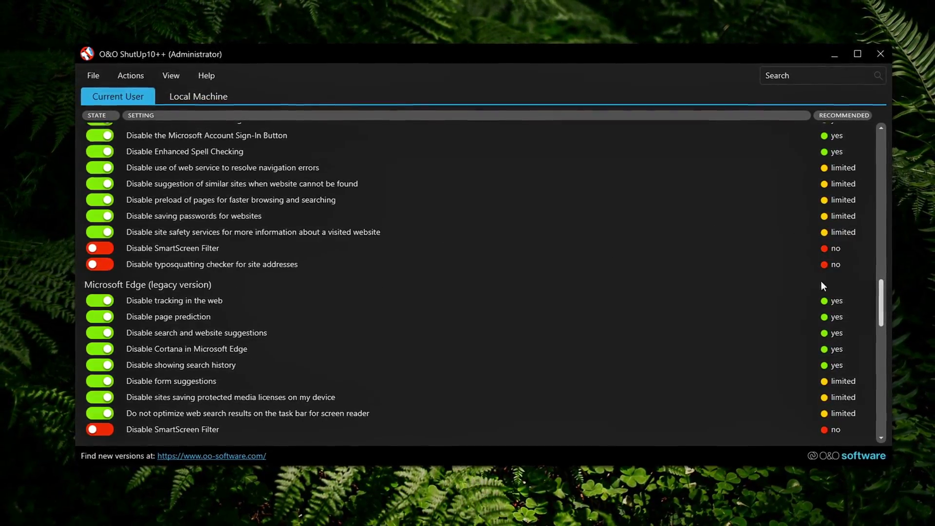
scroll(813, 277, "down", 2)
scroll(803, 291, "down", 10)
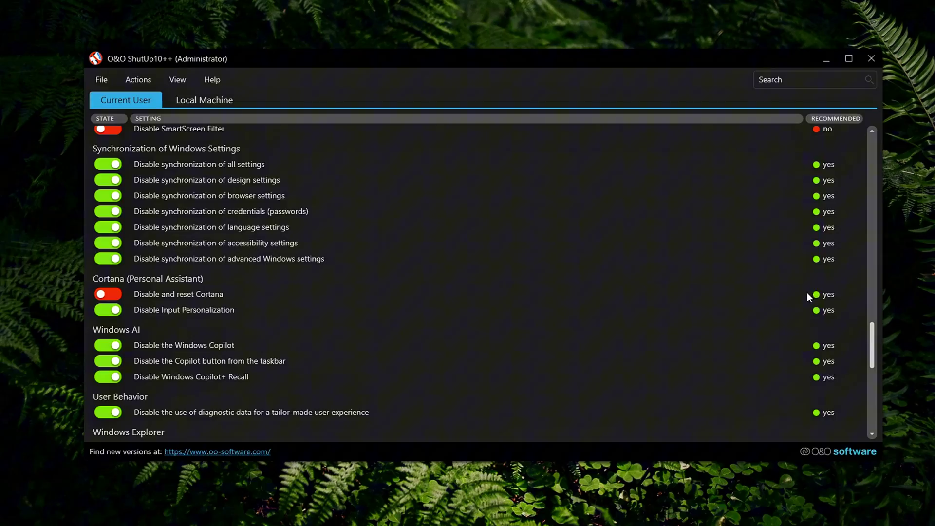
scroll(758, 253, "down", 5)
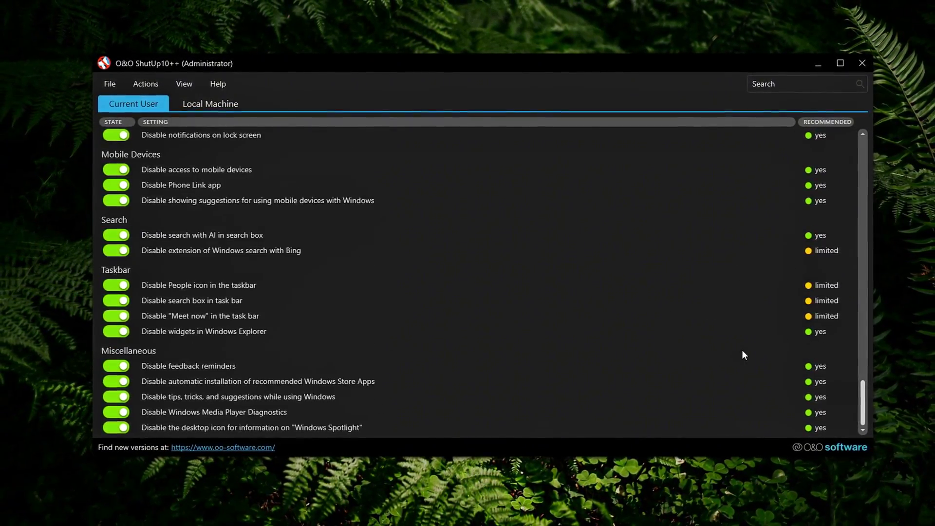
scroll(736, 347, "up", 4)
left_click_drag(858, 387, 755, 128)
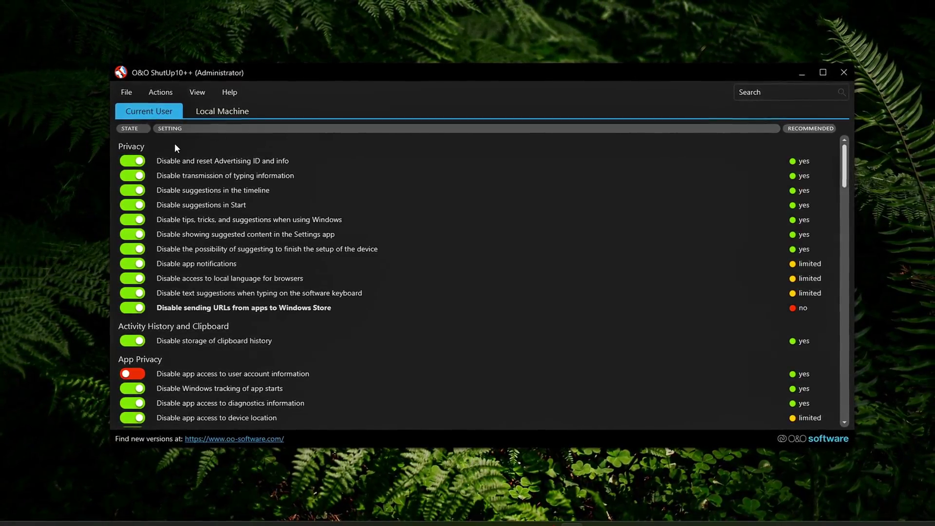
Toggle the Advertising ID explanation, then expand the timeline suggestions explanation
left_click(192, 162)
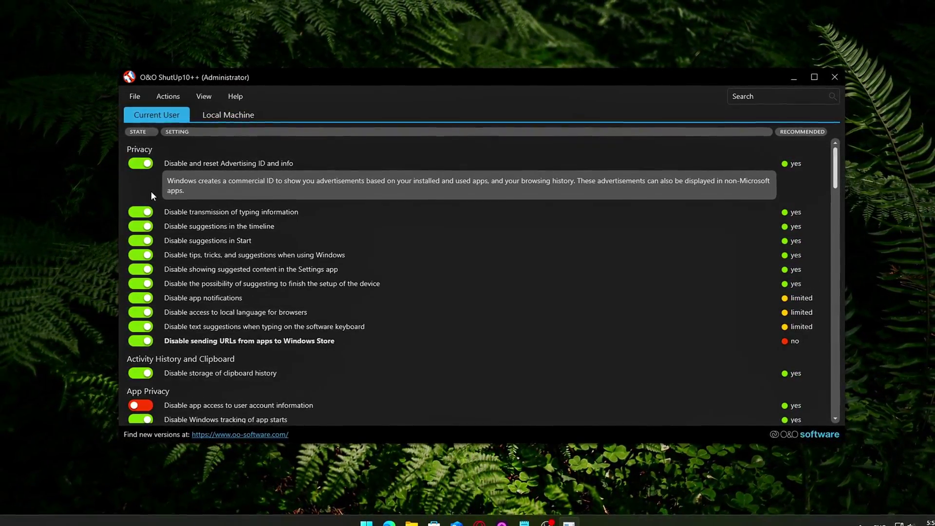
left_click(224, 165)
left_click(224, 165)
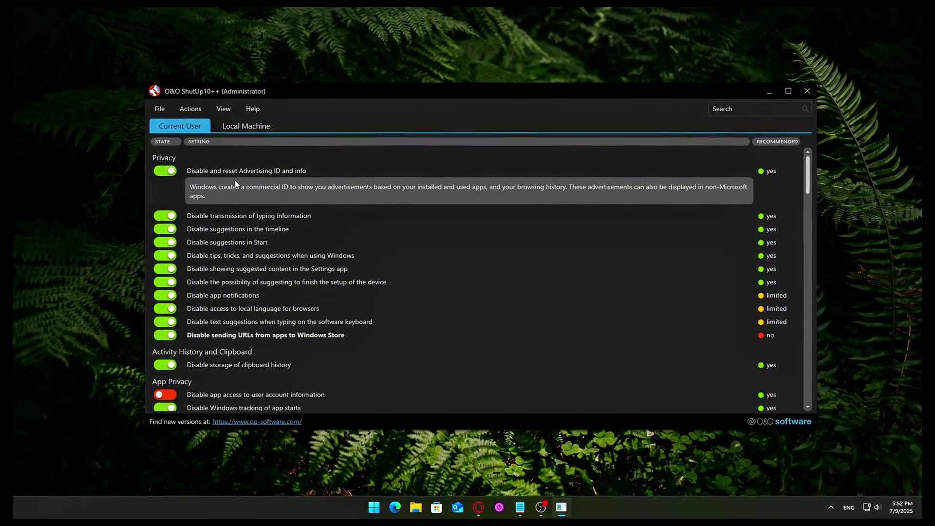
left_click(219, 179)
left_click(222, 198)
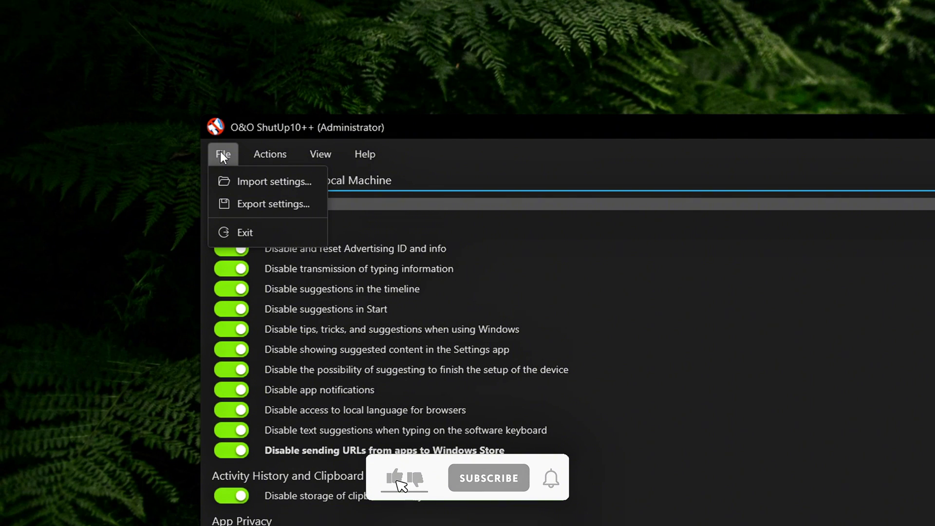
mouse_move(275, 153)
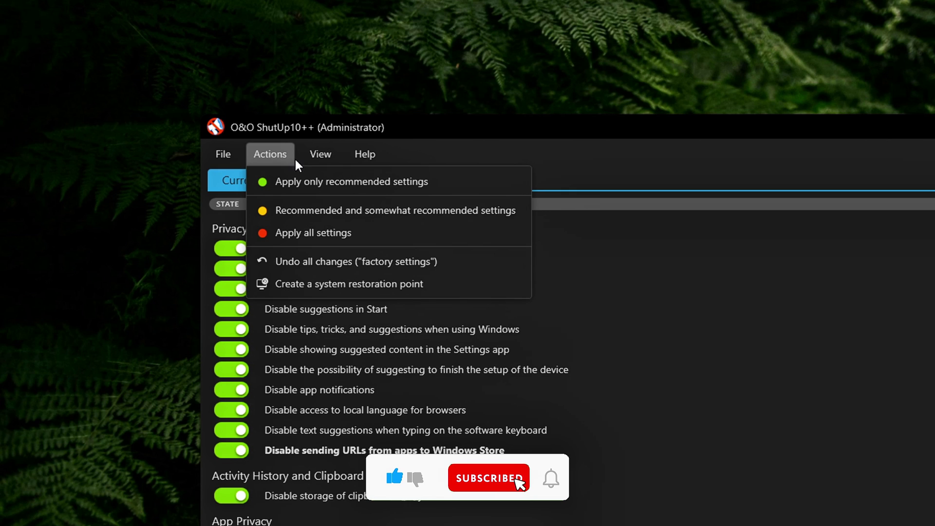
mouse_move(328, 155)
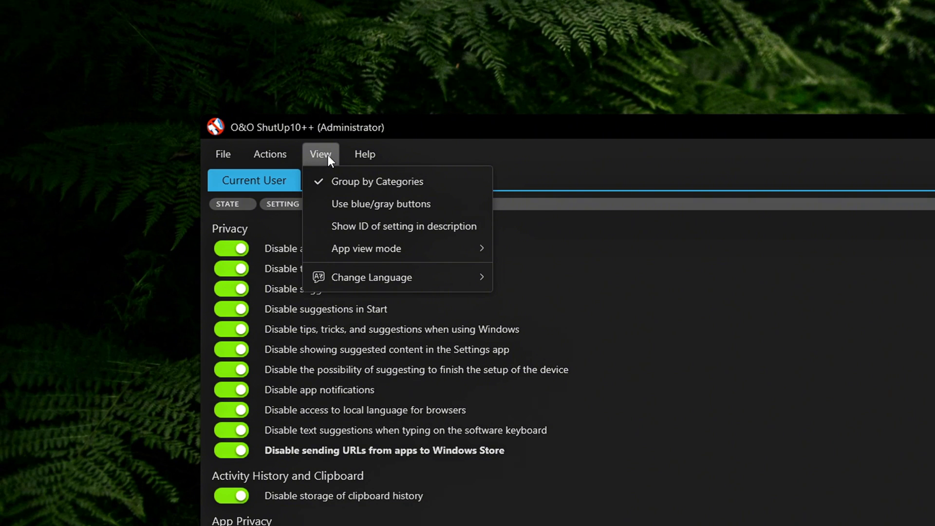
mouse_move(358, 156)
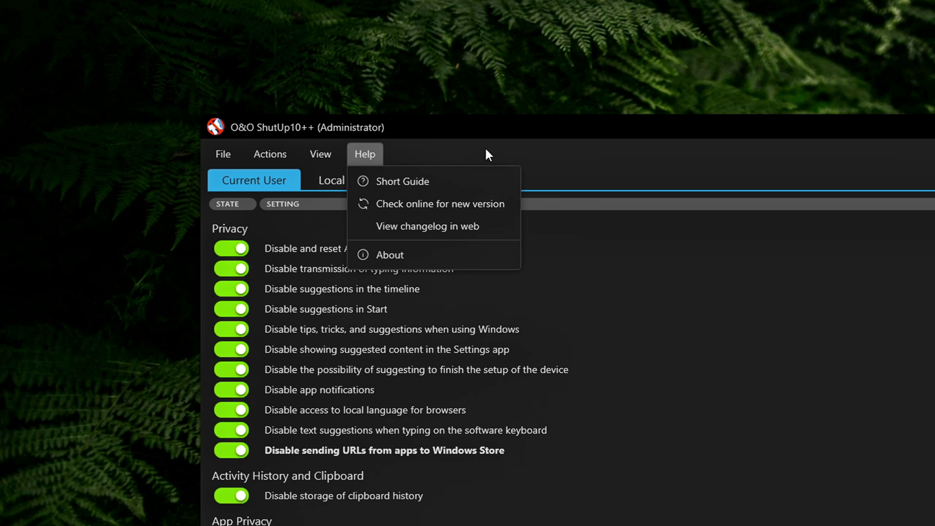
left_click(715, 135)
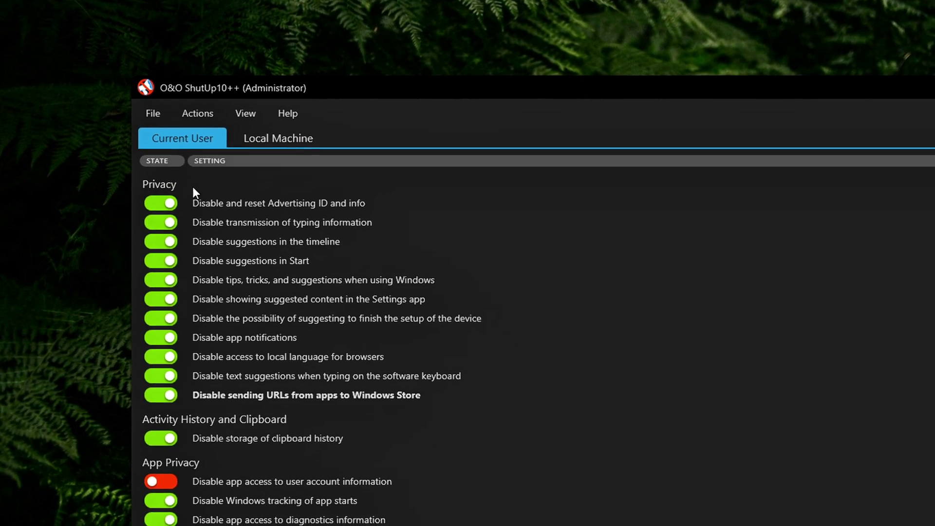
Review every setting down the list and back up, reading item descriptions near the top
scroll(927, 144, "down", 1)
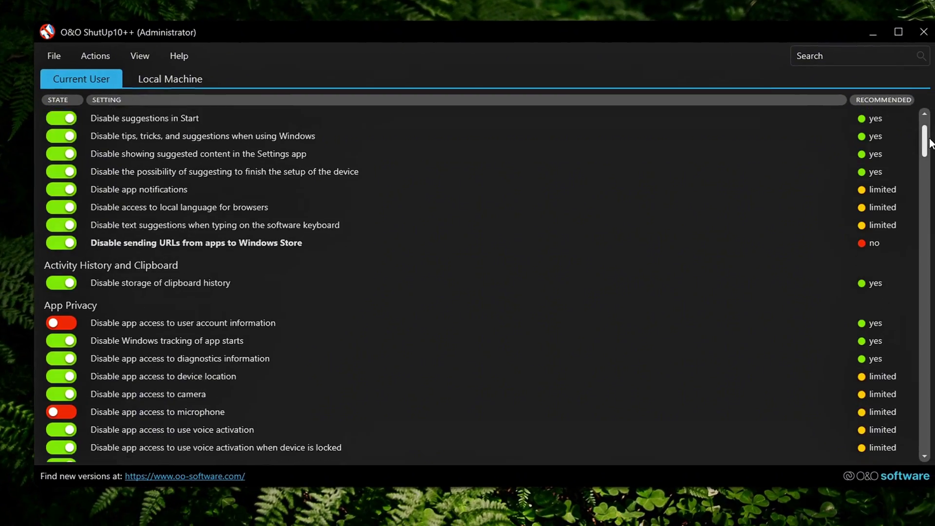
left_click_drag(929, 144, 867, 139)
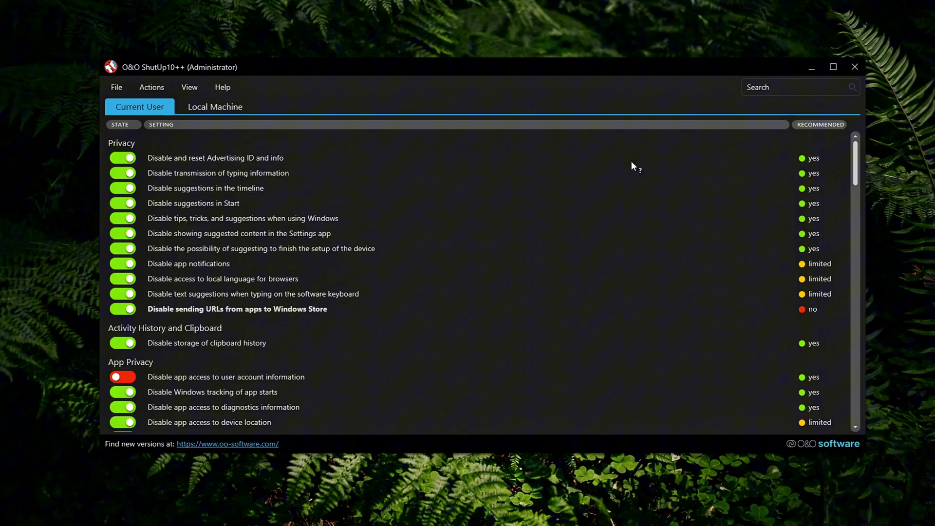
scroll(840, 422, "down", 1)
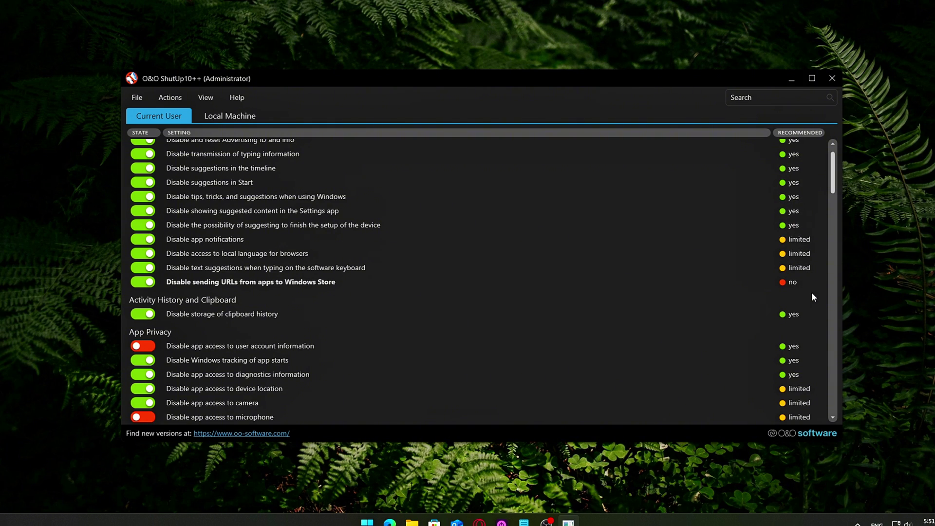
scroll(812, 294, "down", 15)
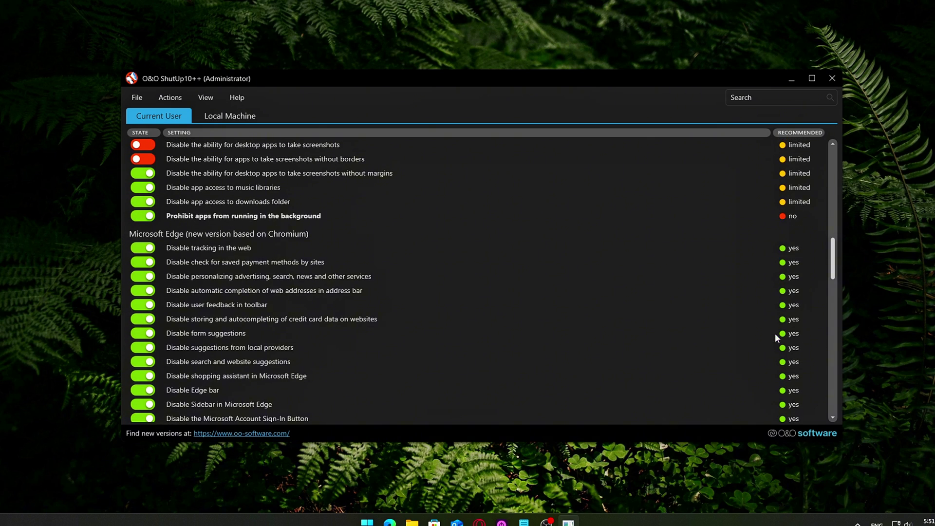
scroll(394, 229, "down", 7)
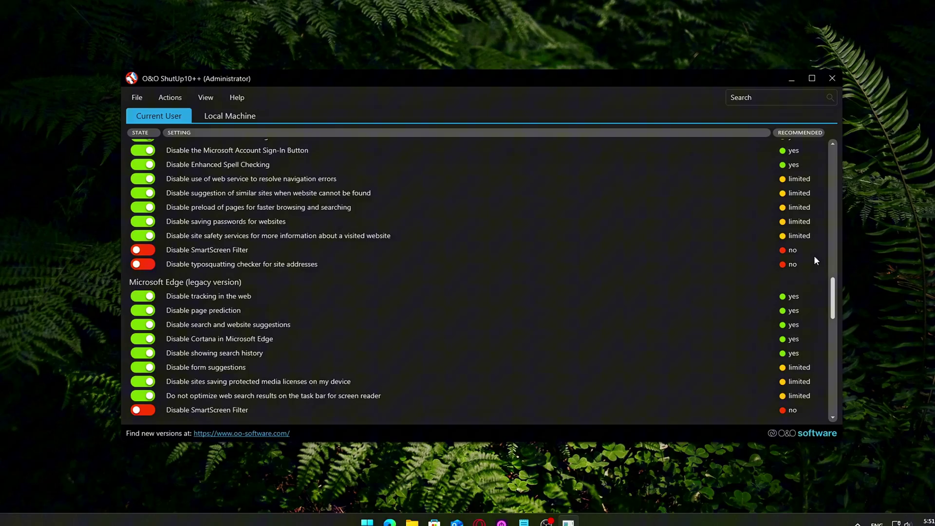
scroll(814, 258, "down", 5)
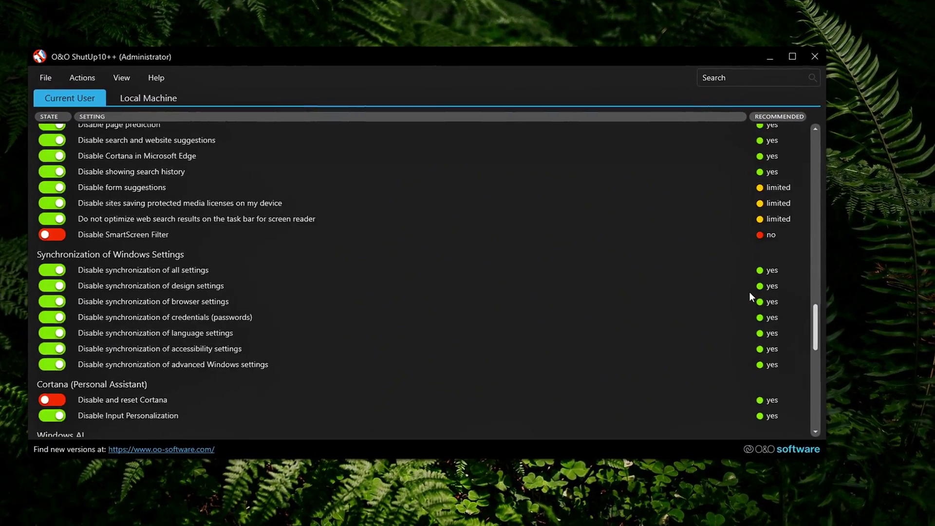
scroll(750, 294, "down", 10)
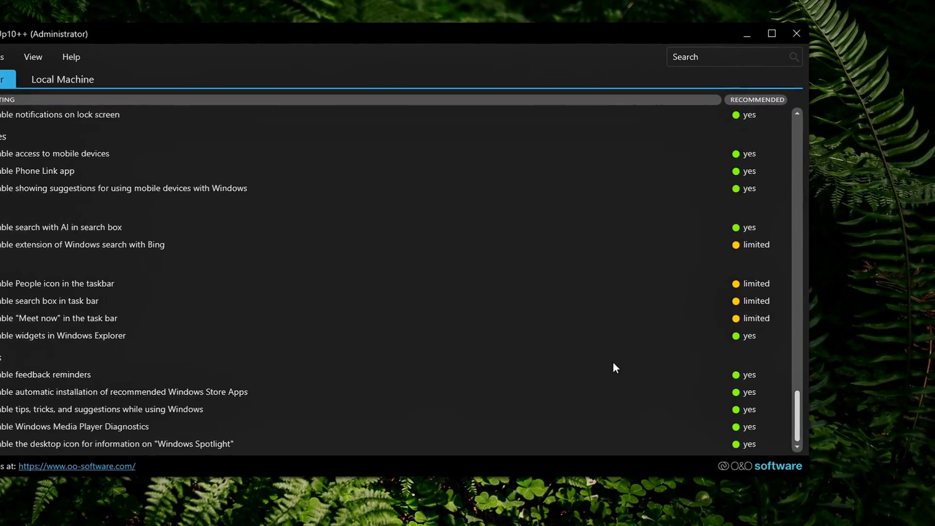
scroll(628, 360, "up", 10)
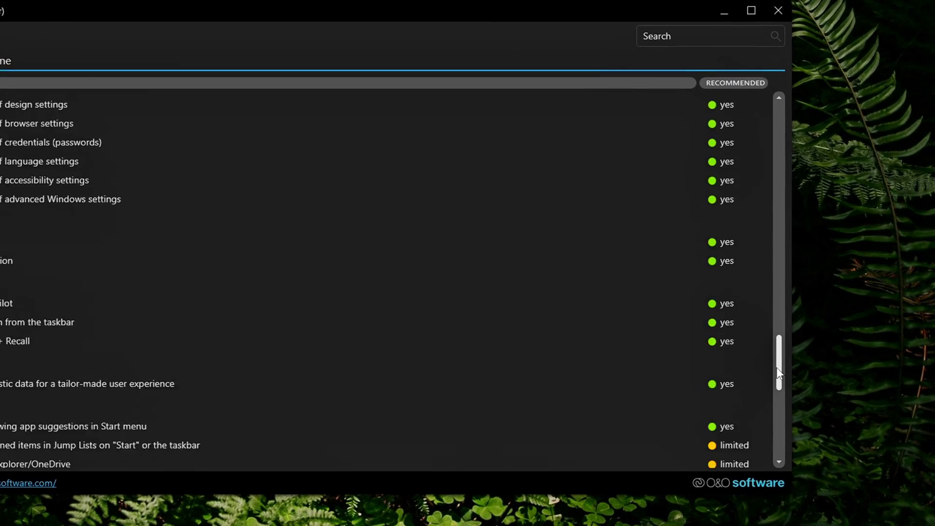
left_click_drag(778, 372, 768, 97)
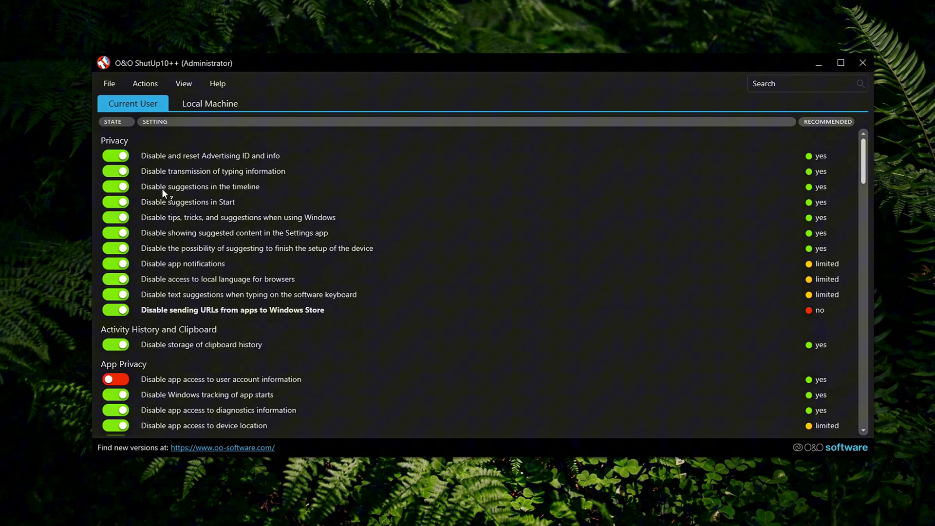
mouse_move(165, 190)
mouse_move(206, 314)
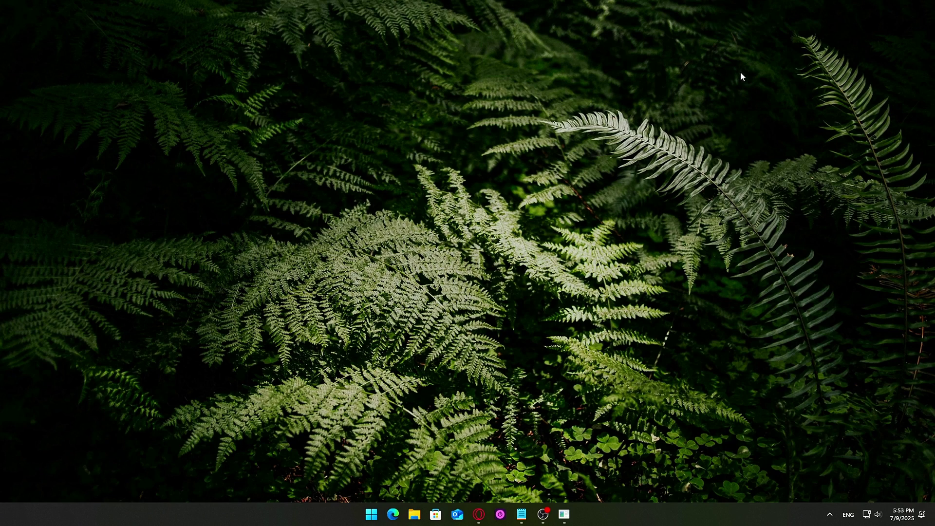
Restore the ShutUp10++ window and choose Actions > Apply only recommended settings
left_click(567, 513)
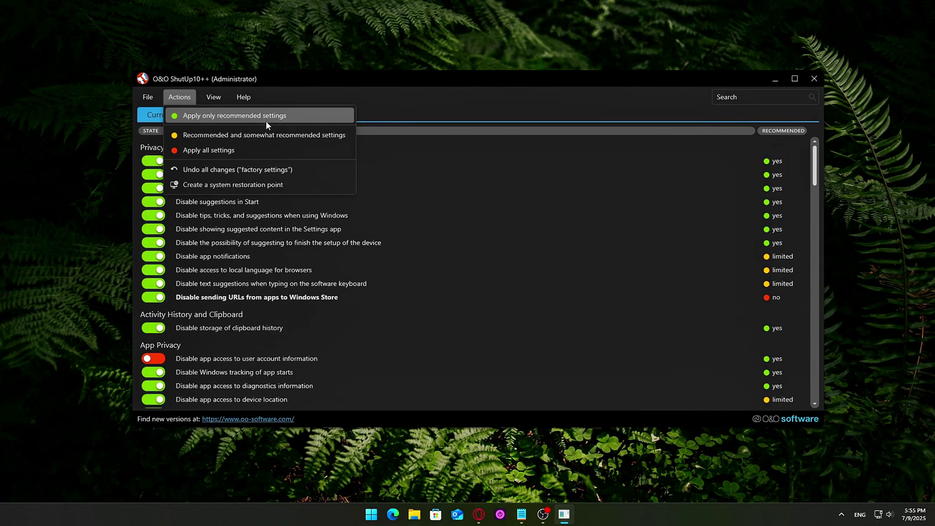
left_click(277, 117)
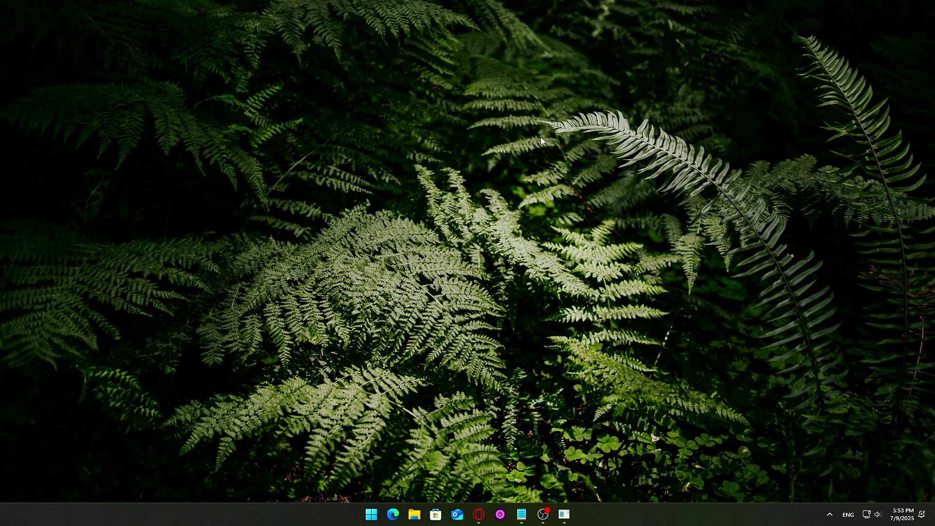
Create a restore point for Local Disk (C:) described 'BEFORE TWEAKS' in System Properties
key("super")
type("CREATE A RESTORE")
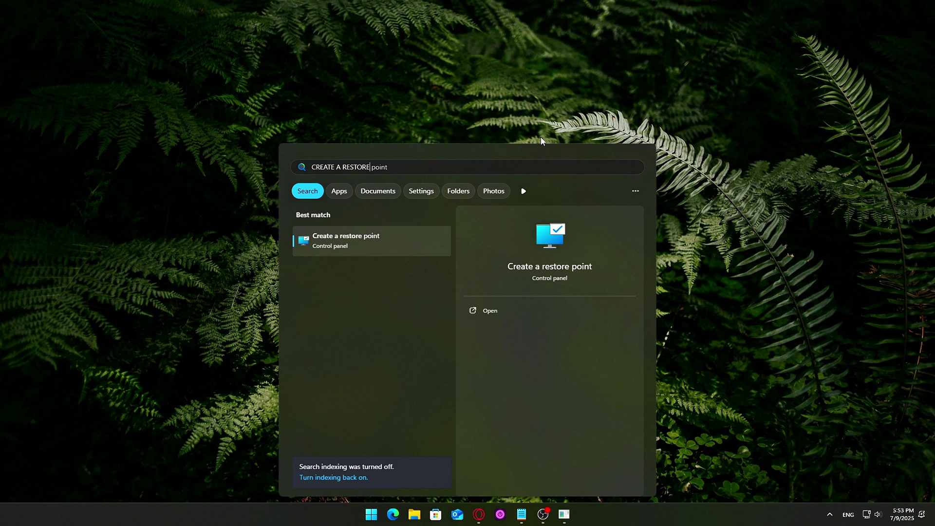
key("Return")
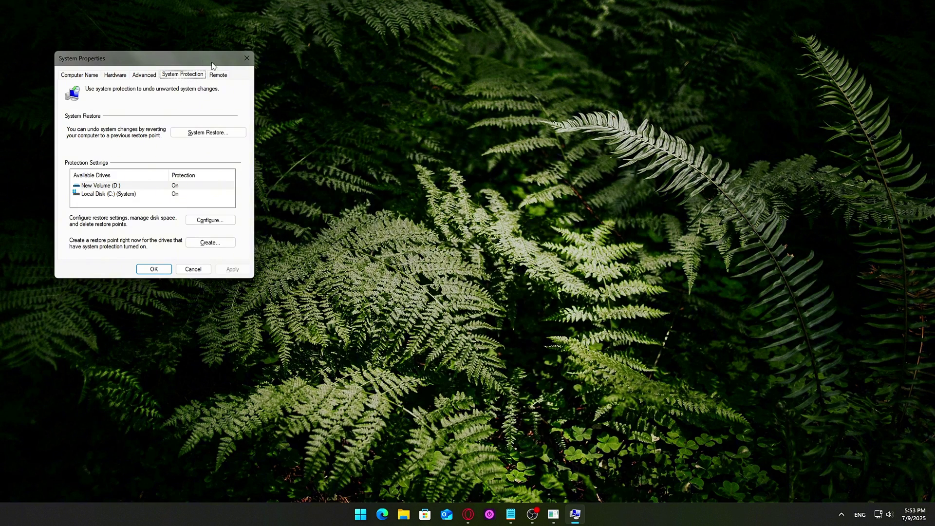
left_click_drag(212, 63, 542, 121)
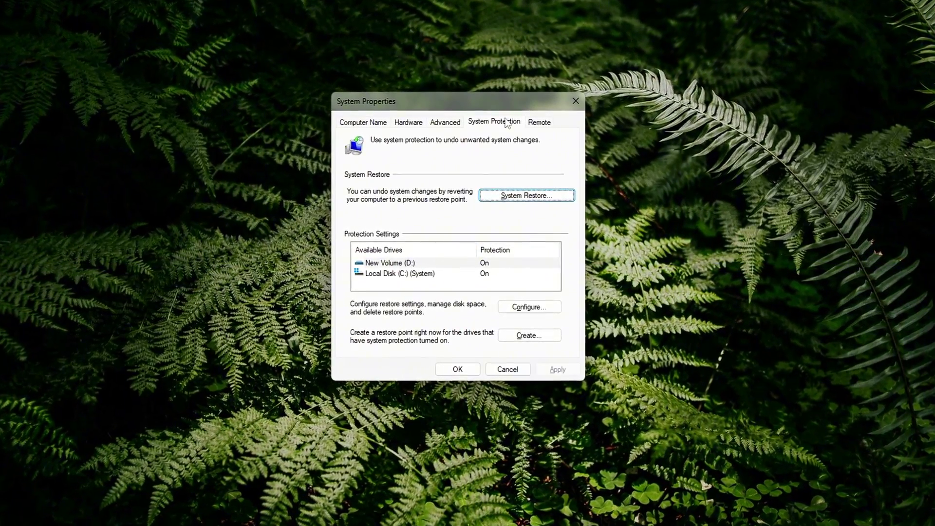
left_click(399, 273)
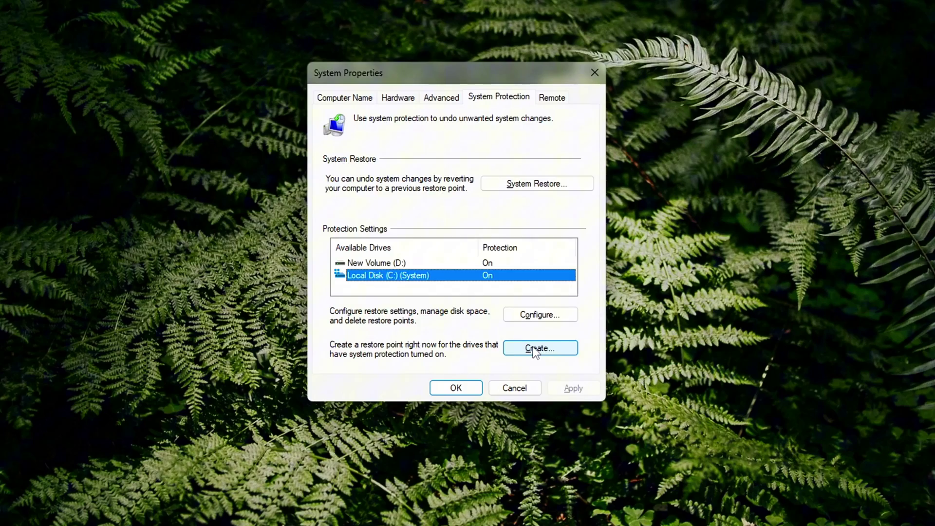
left_click(534, 349)
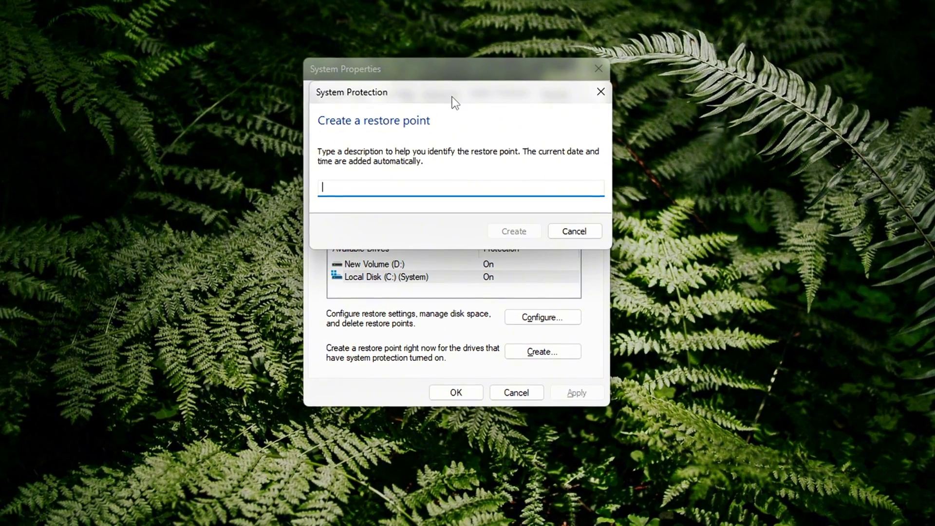
type("BEFORE TWEAKS")
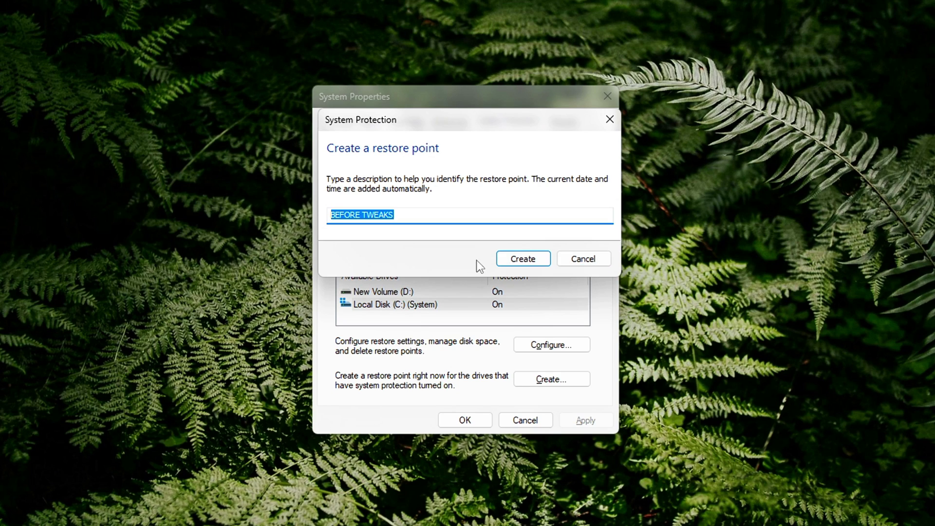
left_click(595, 258)
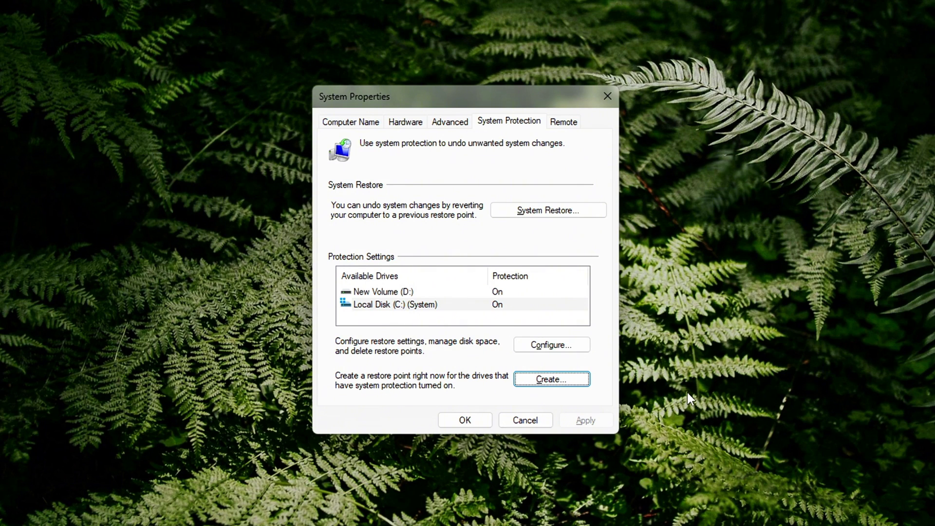
key("super+s")
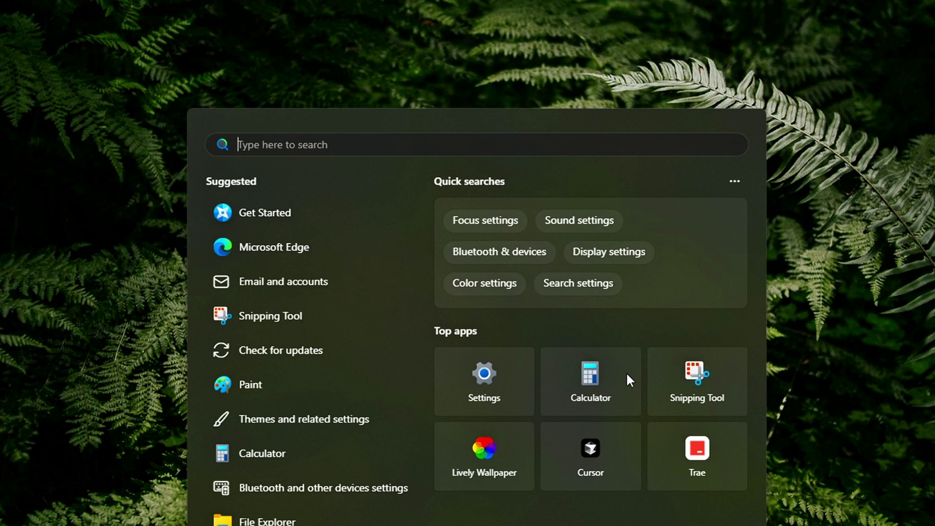
Reopen Create a restore point and launch the System Restore wizard
type("Cr")
key("Return")
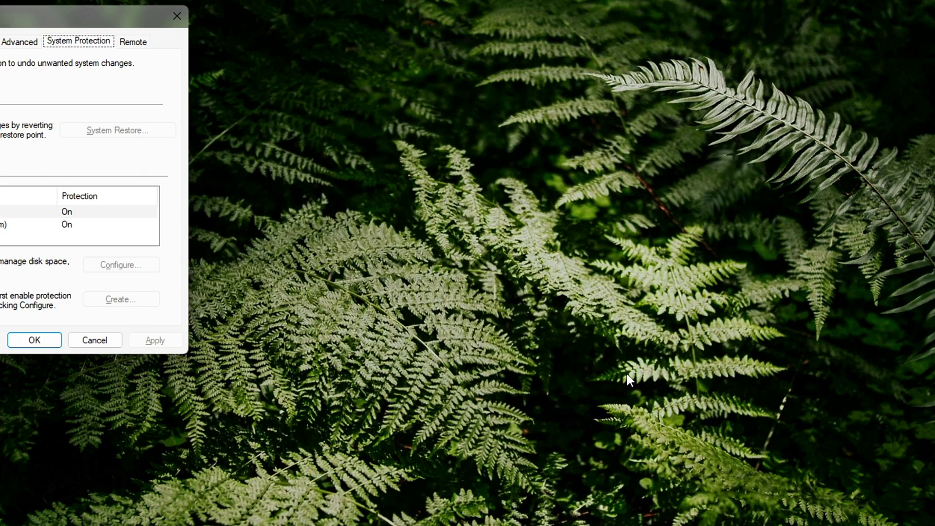
left_click_drag(94, 13, 498, 96)
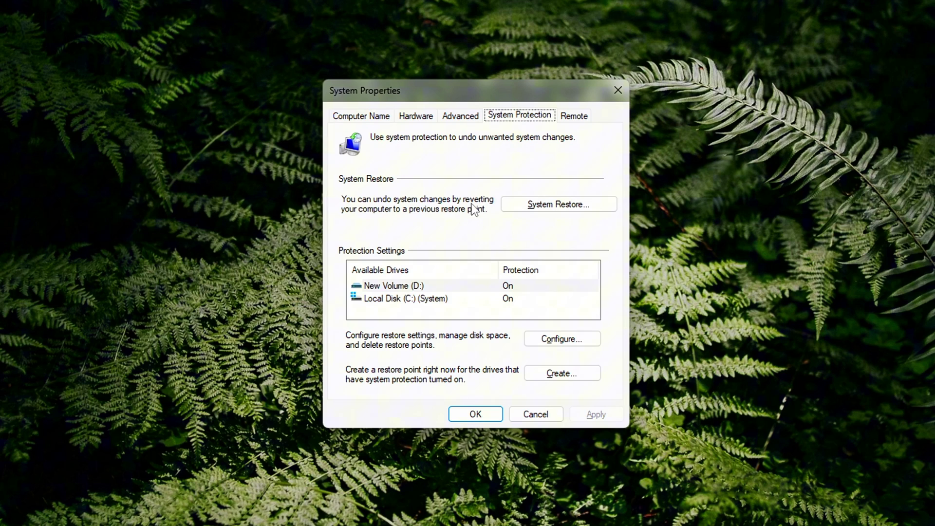
left_click(556, 204)
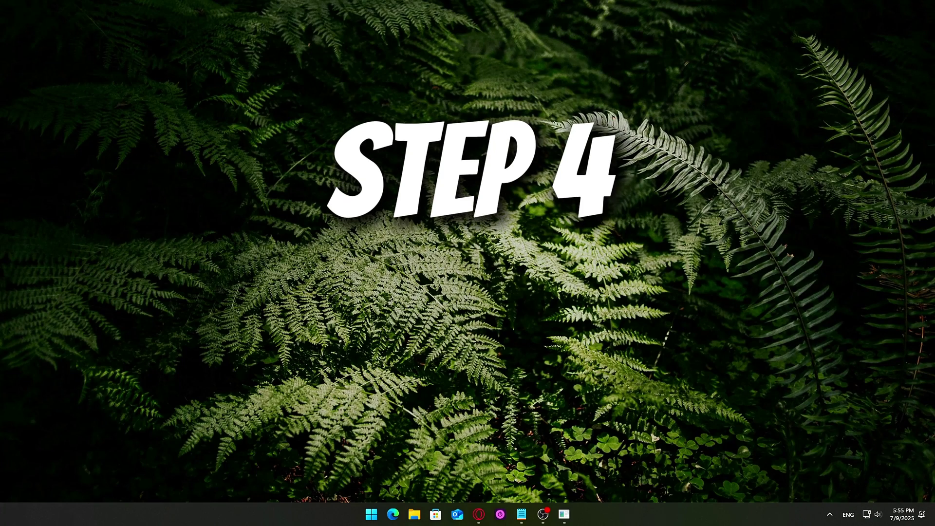
Apply only the recommended settings from Actions, answering No to the restore point prompt
left_click(564, 514)
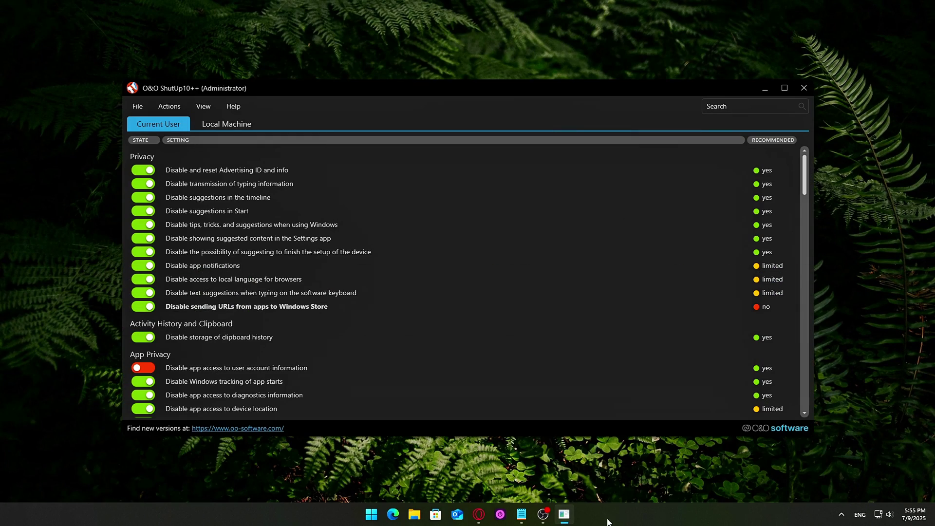
left_click_drag(618, 87, 628, 77)
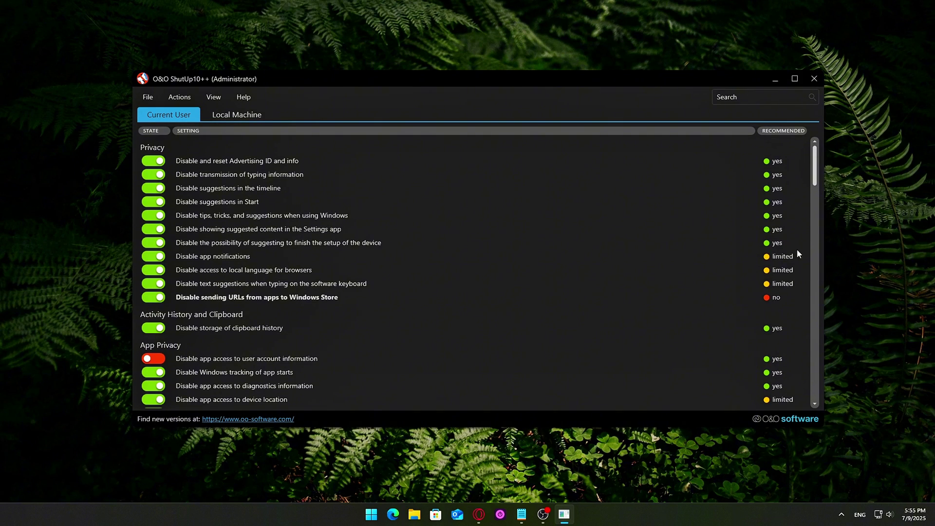
scroll(820, 171, "down", 1)
scroll(815, 149, "up", 1)
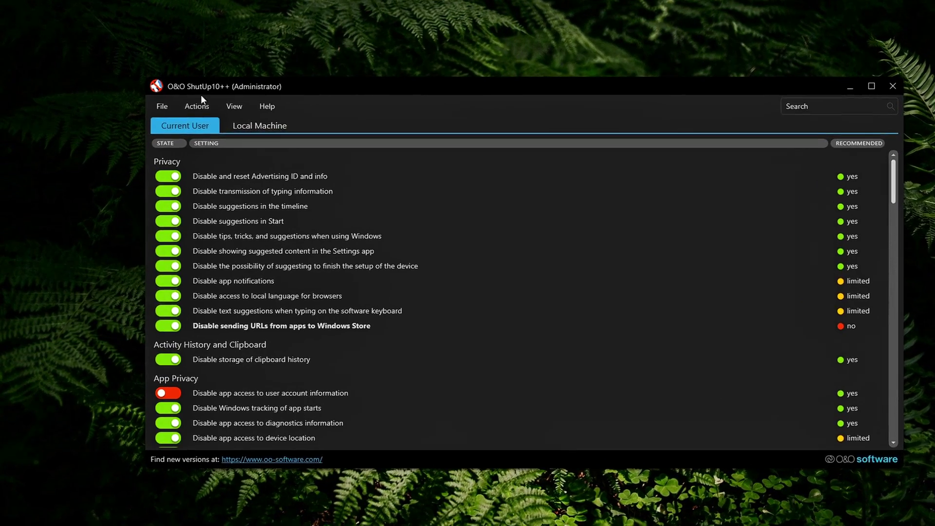
left_click(178, 97)
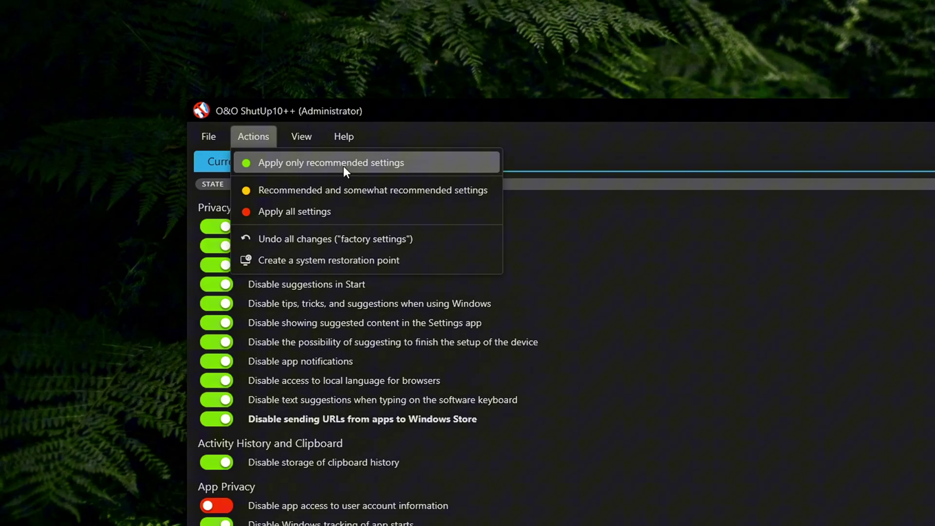
left_click(384, 168)
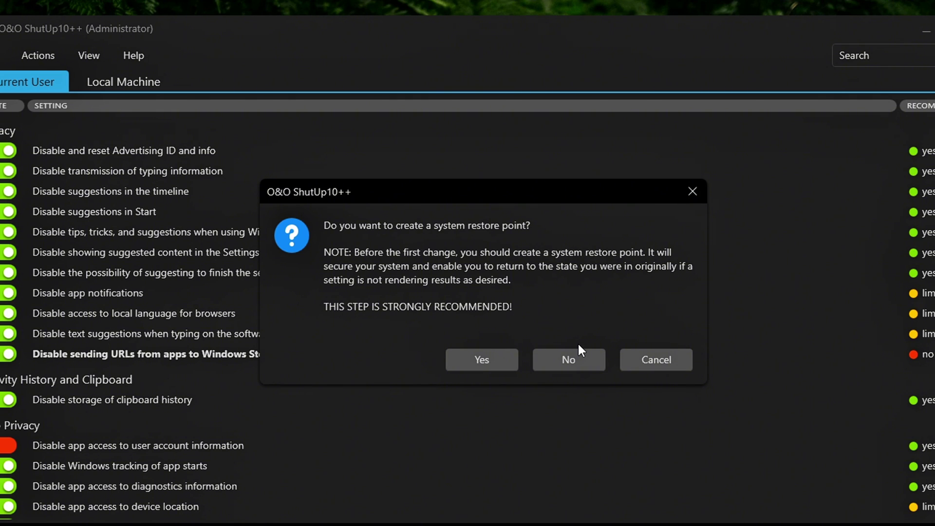
left_click(580, 358)
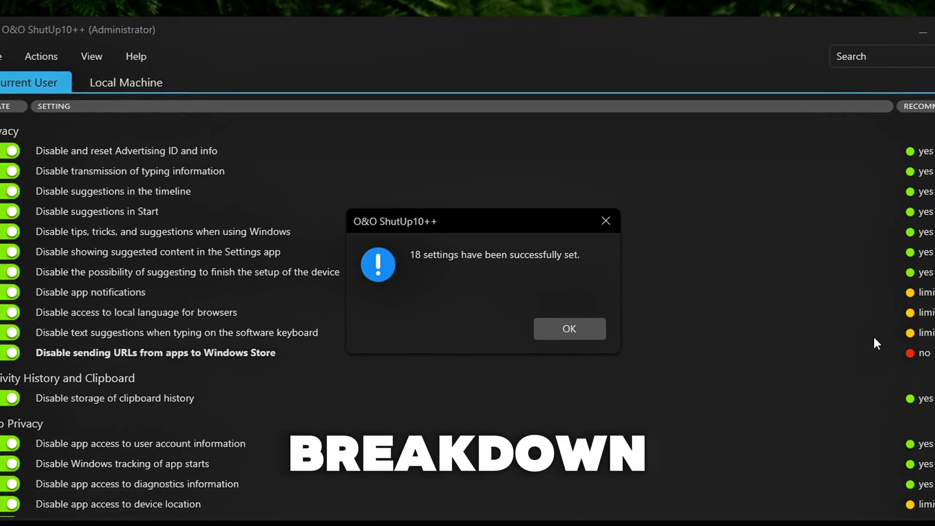
Dismiss the 18-settings message and check the whole list down to the bottom and back
left_click(574, 328)
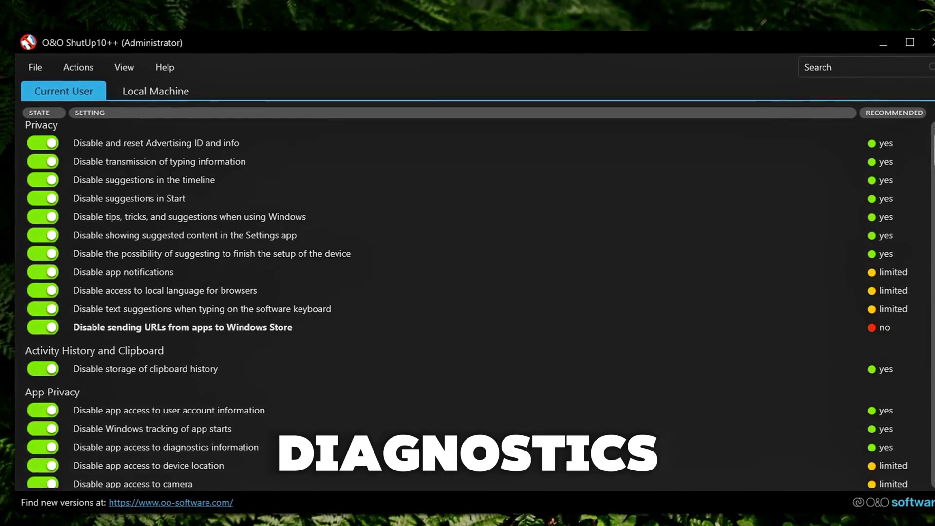
scroll(468, 302, "down", 1)
scroll(930, 479, "down", 6)
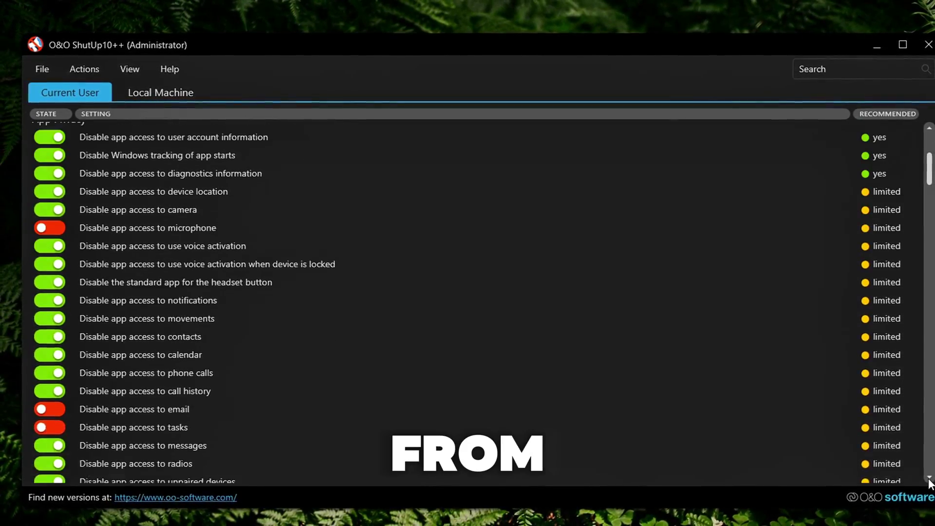
scroll(928, 482, "down", 7)
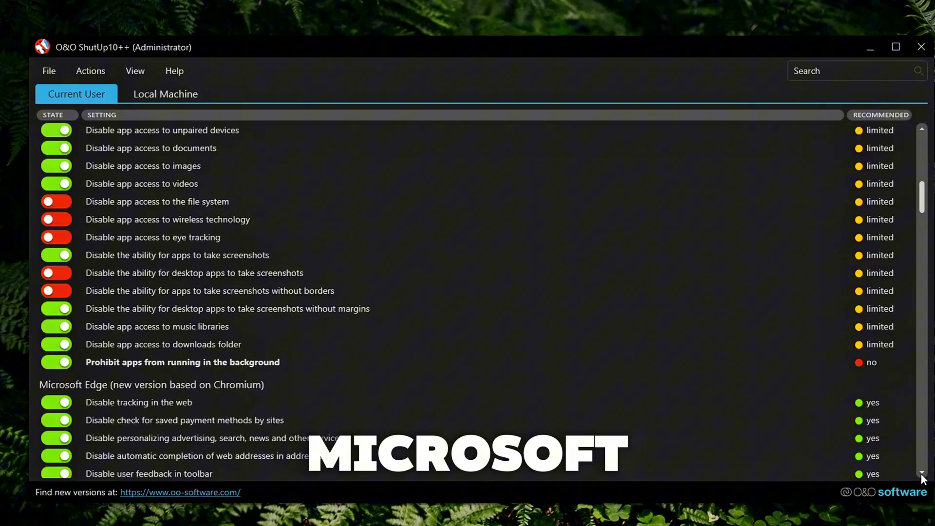
scroll(920, 477, "down", 7)
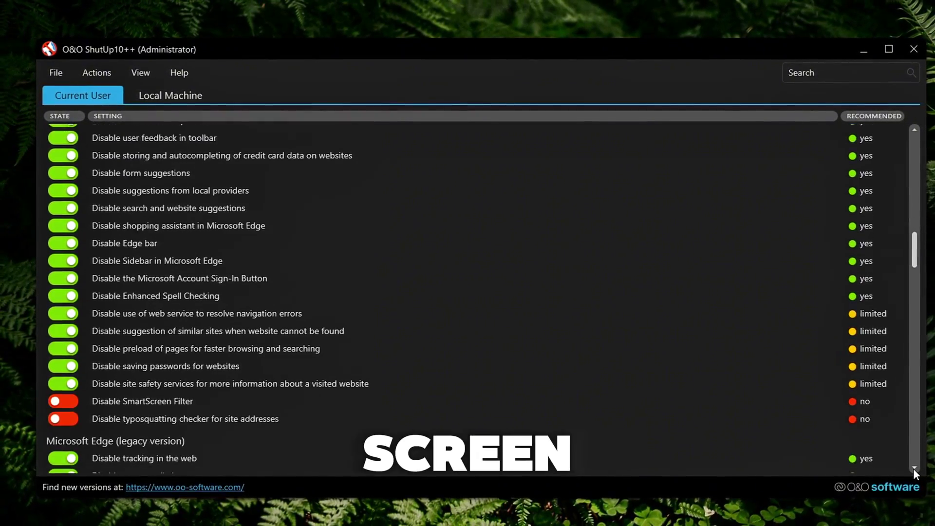
scroll(912, 468, "down", 6)
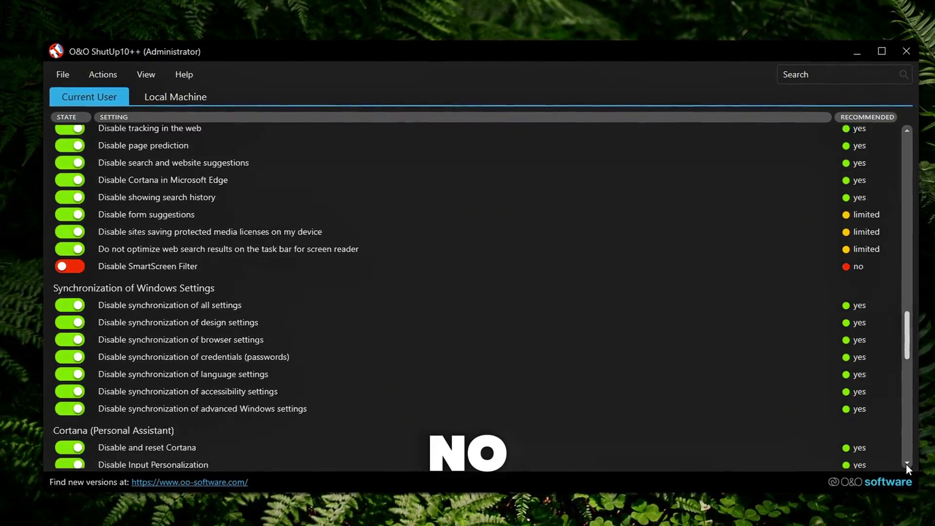
scroll(903, 462, "down", 6)
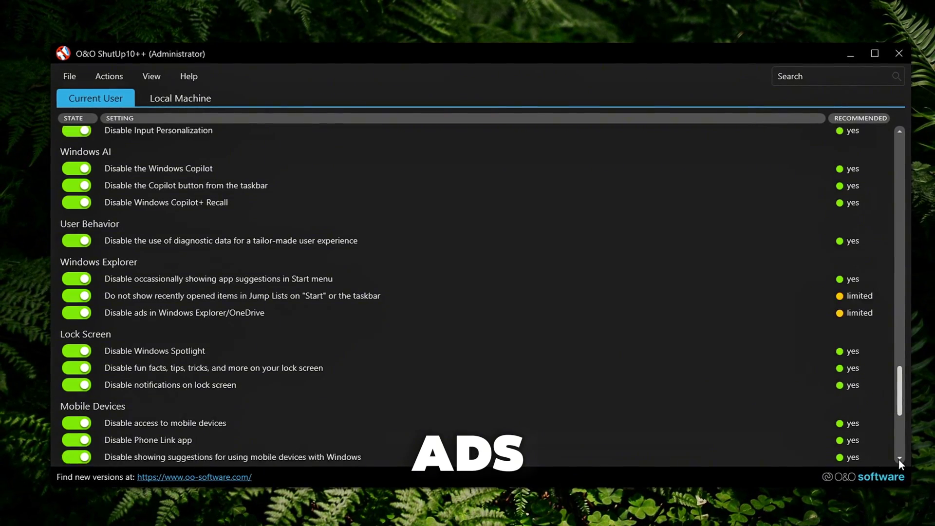
scroll(897, 460, "down", 1)
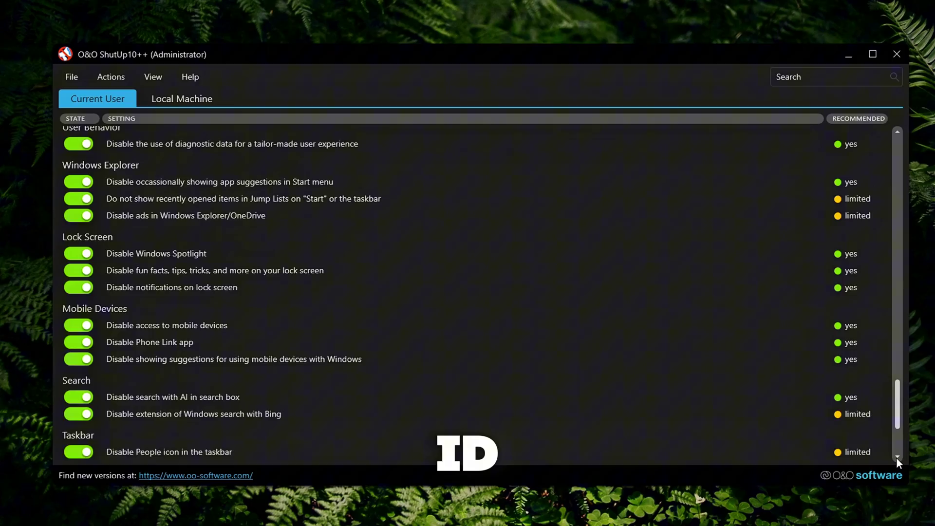
scroll(897, 458, "down", 4)
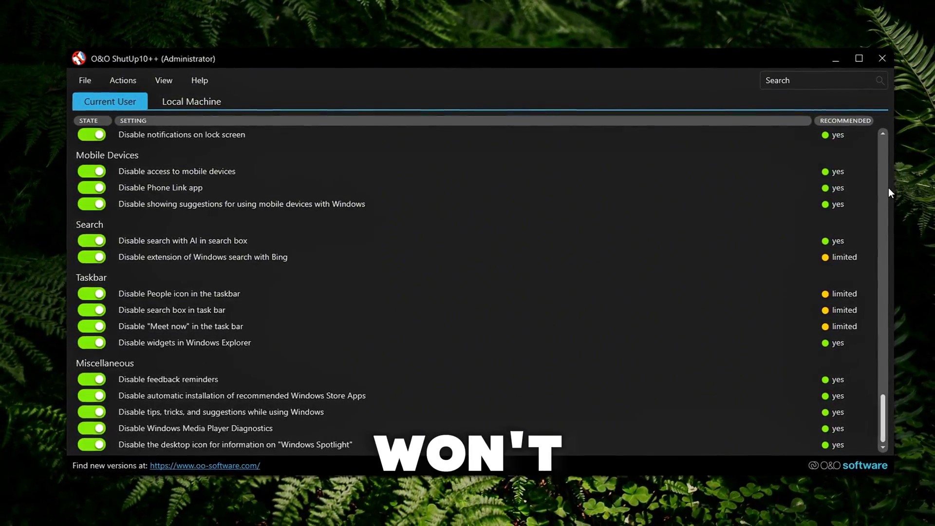
left_click(877, 133)
scroll(870, 135, "up", 5)
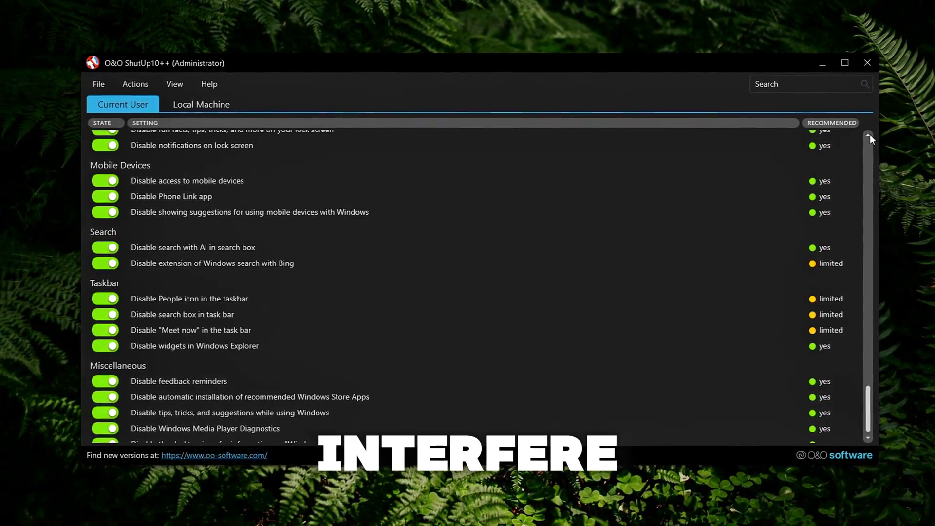
scroll(864, 136, "up", 8)
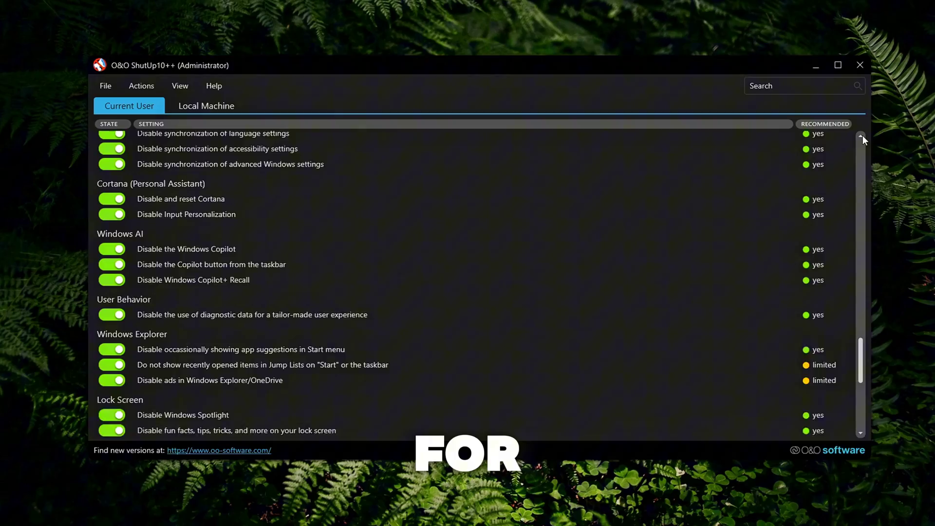
scroll(856, 138, "up", 10)
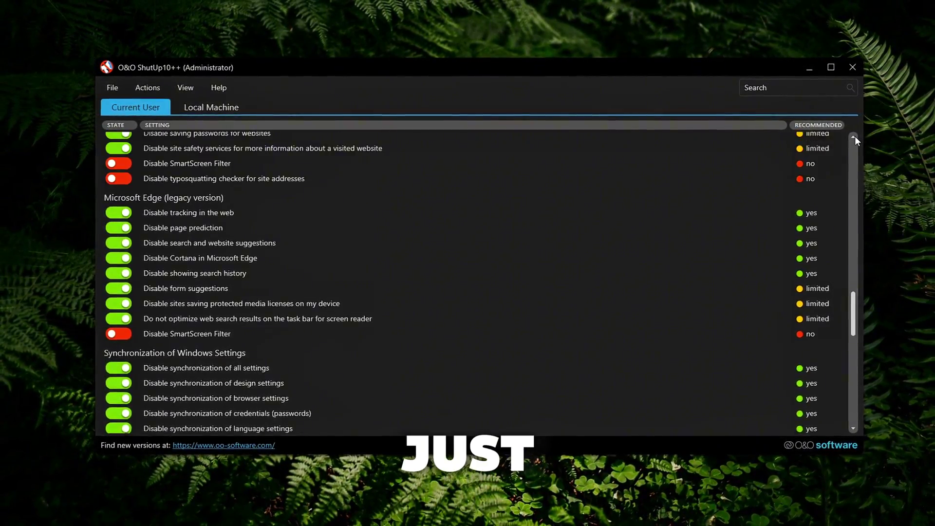
scroll(849, 139, "up", 10)
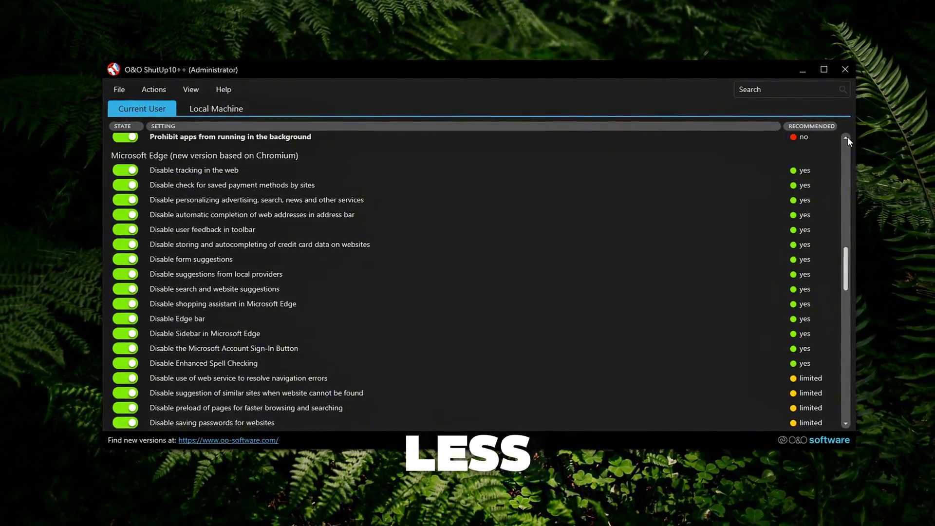
scroll(842, 139, "up", 7)
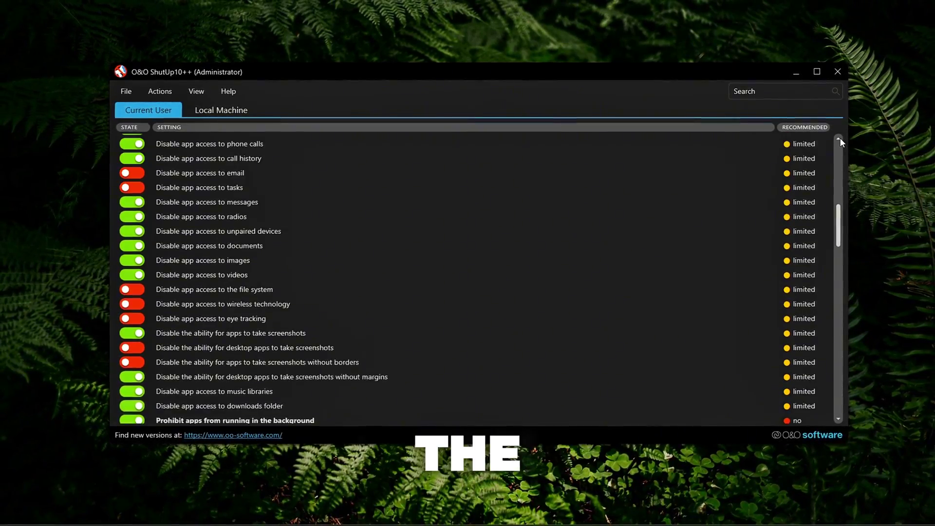
scroll(834, 139, "up", 6)
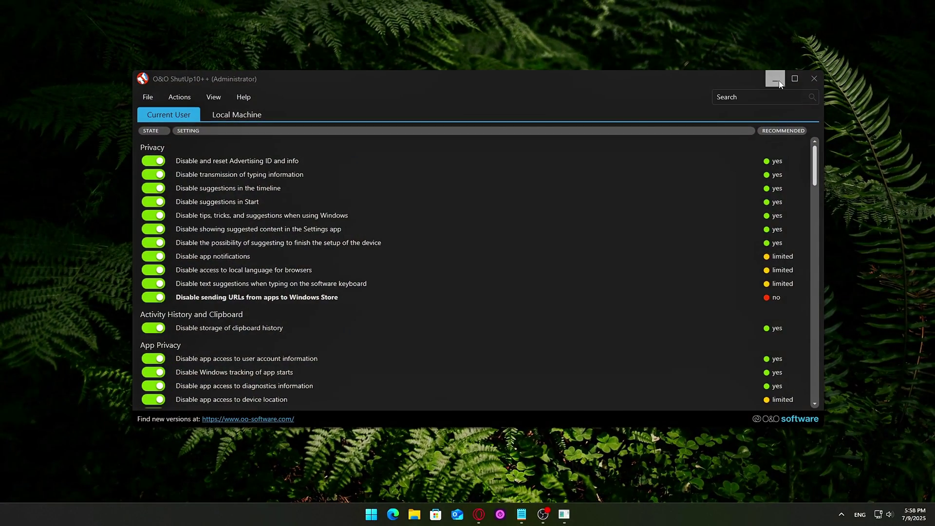
Minimize ShutUp10++ and refresh the desktop
left_click(768, 89)
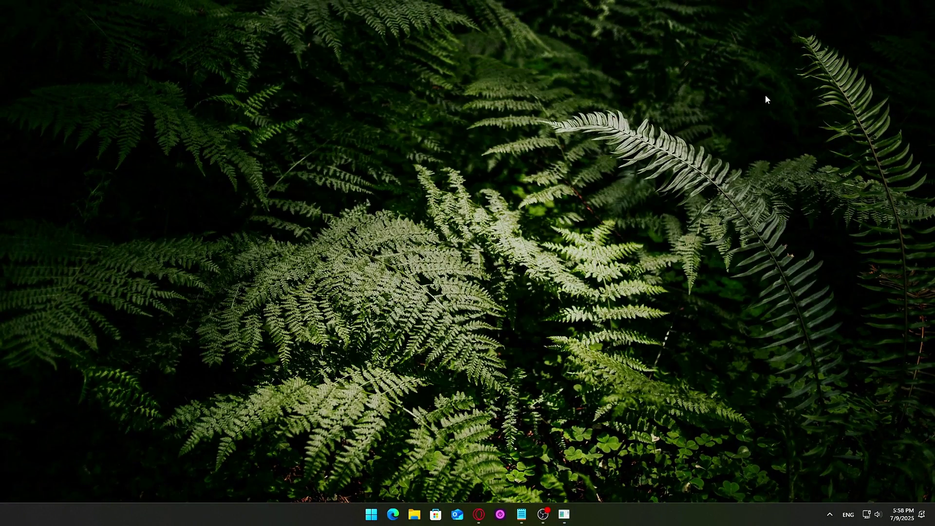
right_click(333, 151)
left_click(401, 199)
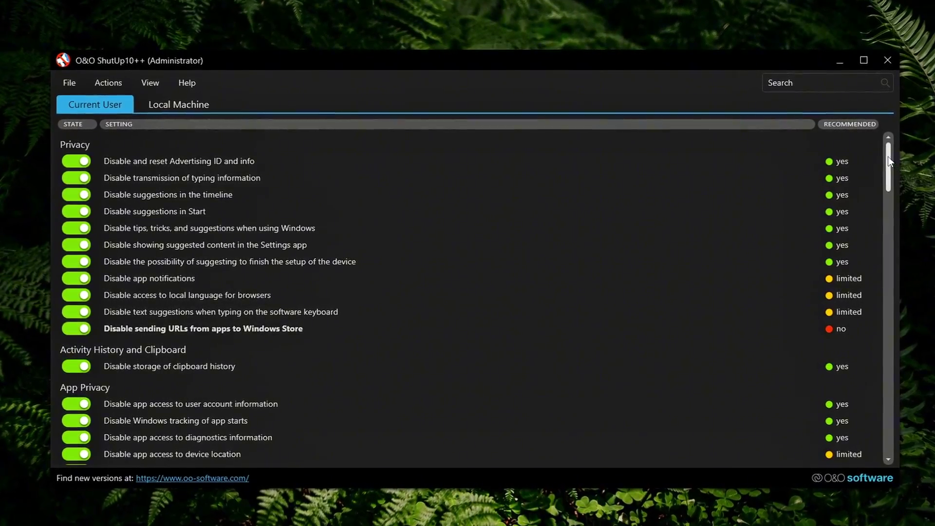
Apply recommended and somewhat recommended settings, then dismiss the 13-settings notice
scroll(871, 170, "down", 15)
scroll(868, 175, "up", 15)
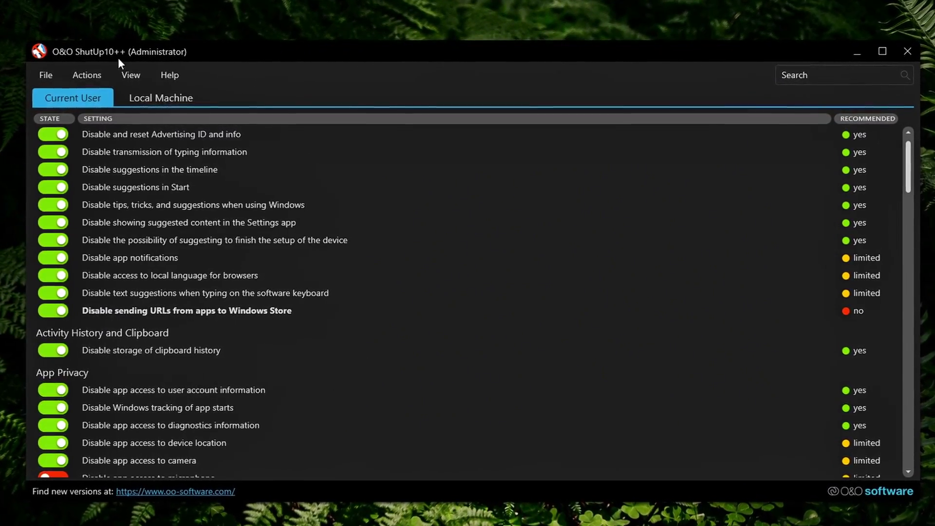
left_click(76, 68)
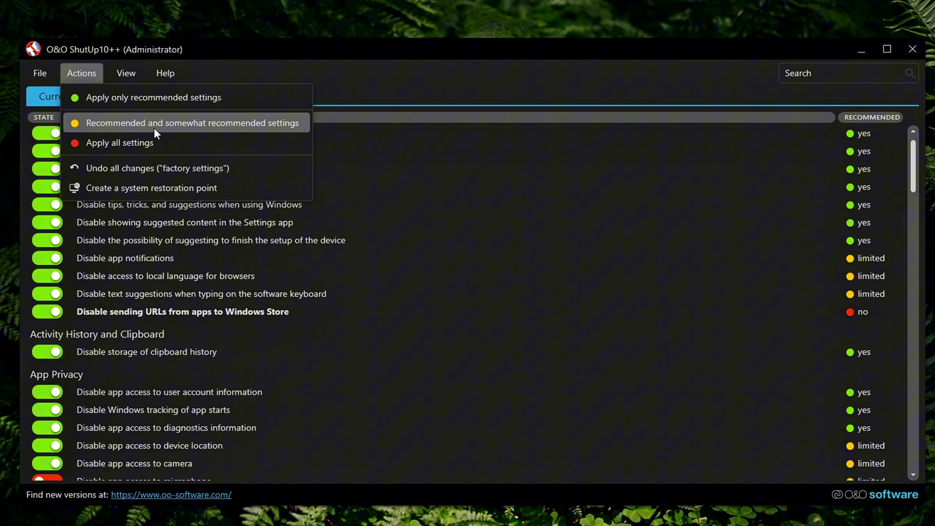
left_click(201, 124)
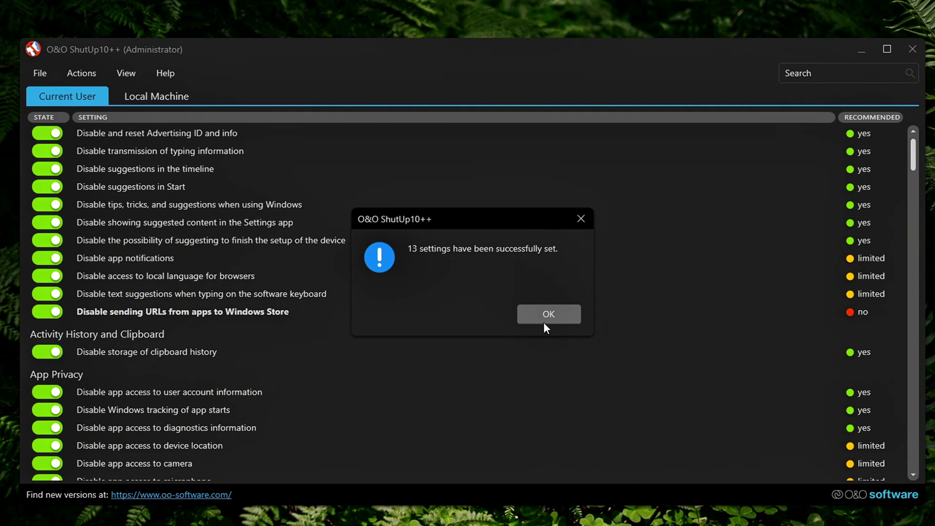
left_click(539, 319)
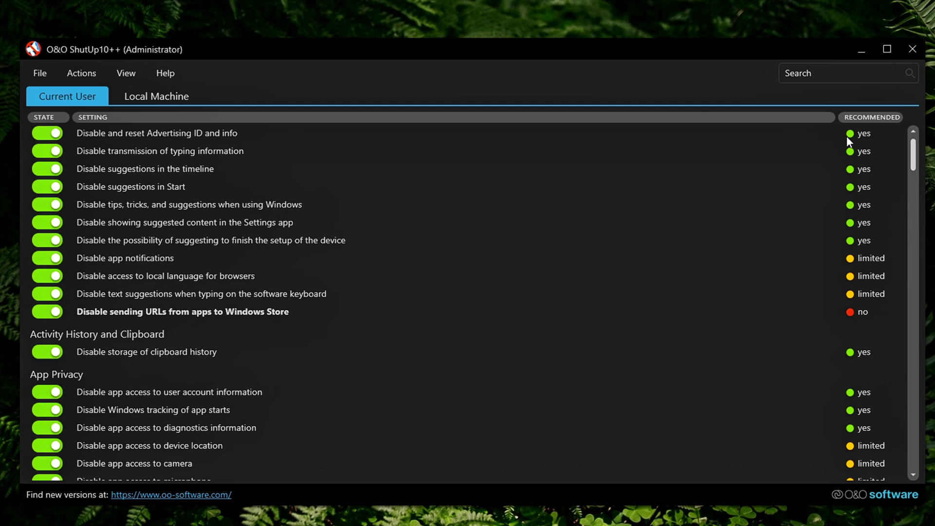
scroll(393, 276, "up", 1)
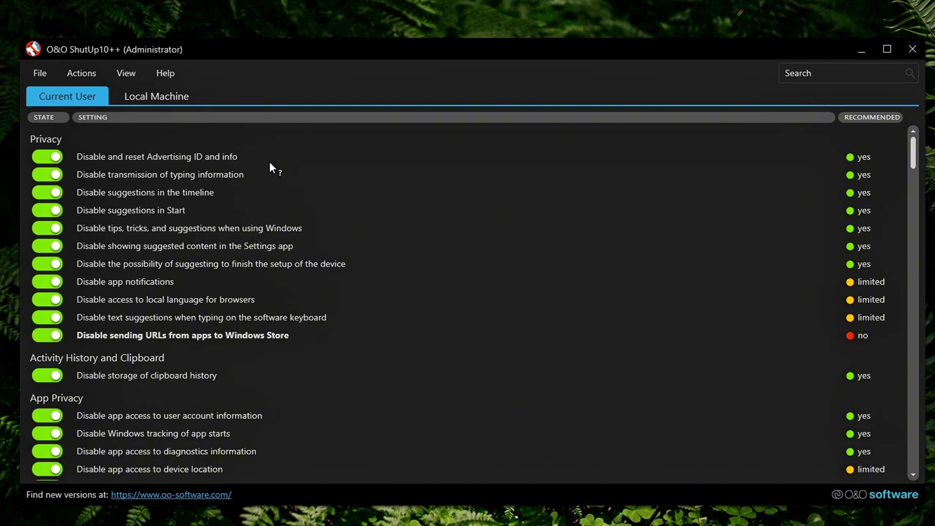
mouse_move(915, 163)
left_mouse_down()
mouse_move(925, 445)
mouse_move(926, 171)
left_mouse_up()
left_click(81, 73)
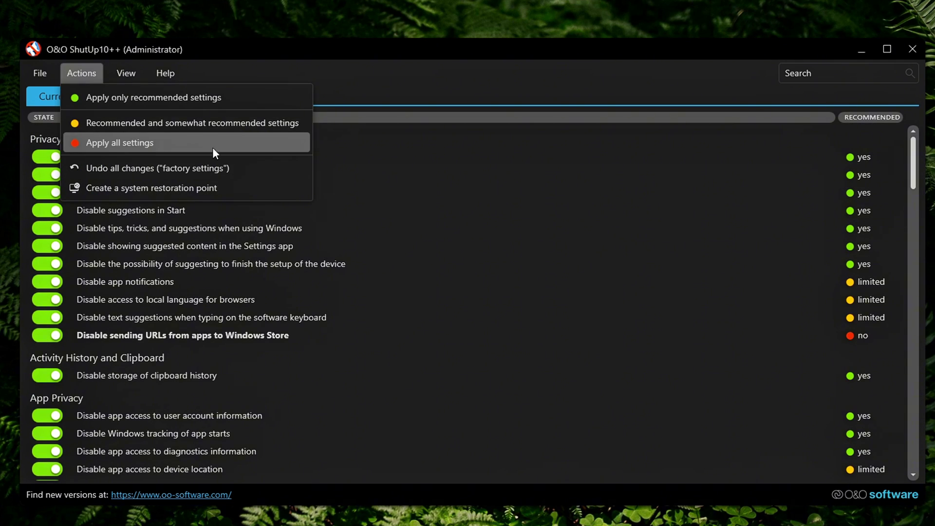
left_click(915, 159)
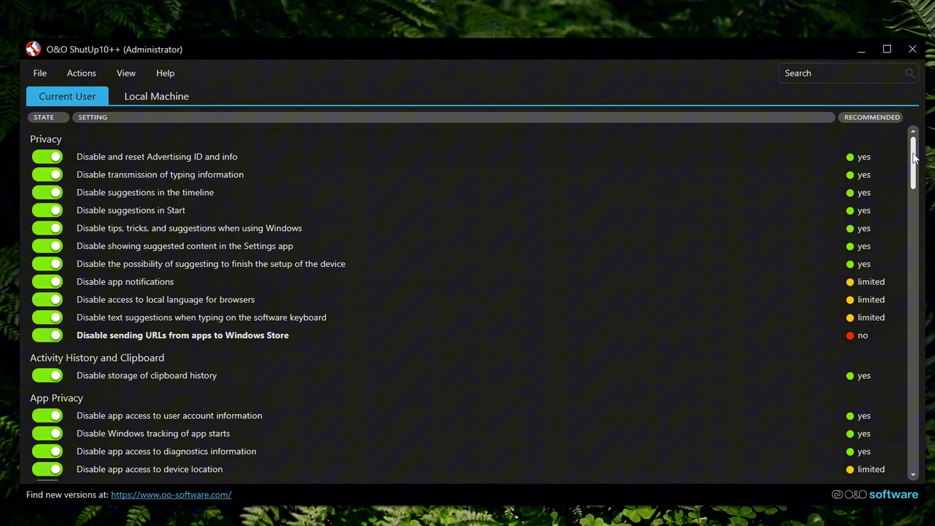
left_click_drag(916, 158, 97, 269)
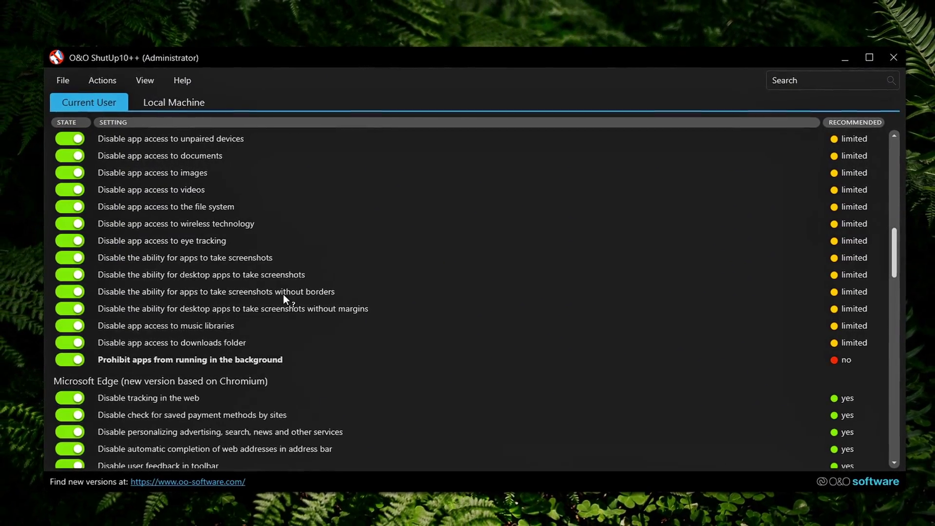
scroll(823, 259, "down", 10)
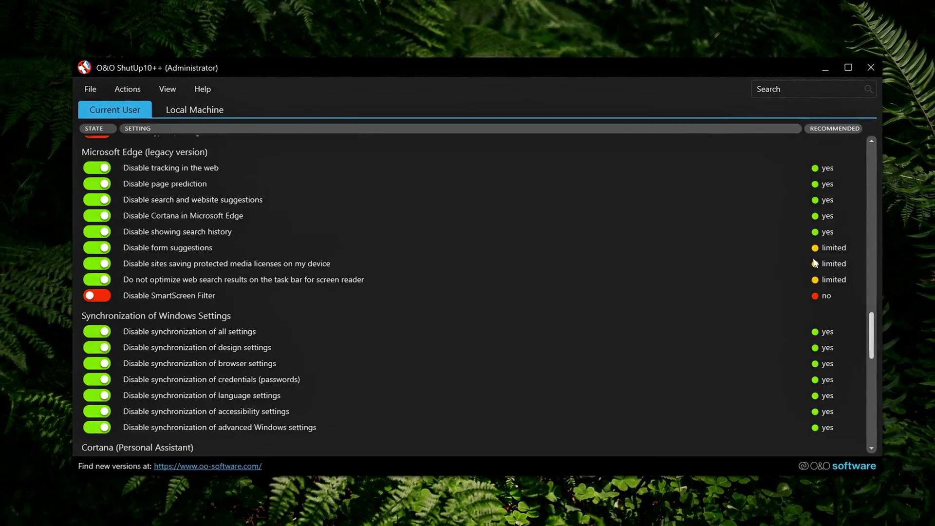
scroll(813, 261, "down", 3)
scroll(801, 256, "up", 1)
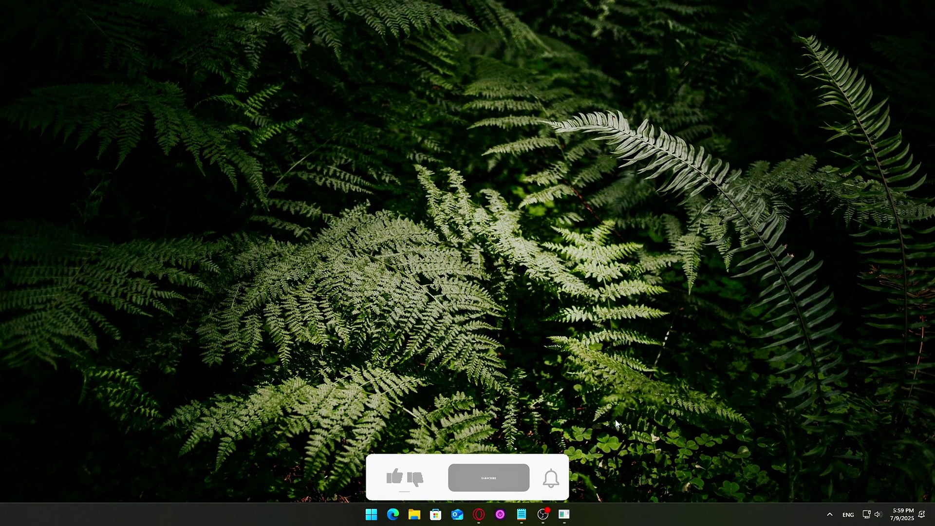
left_click(564, 514)
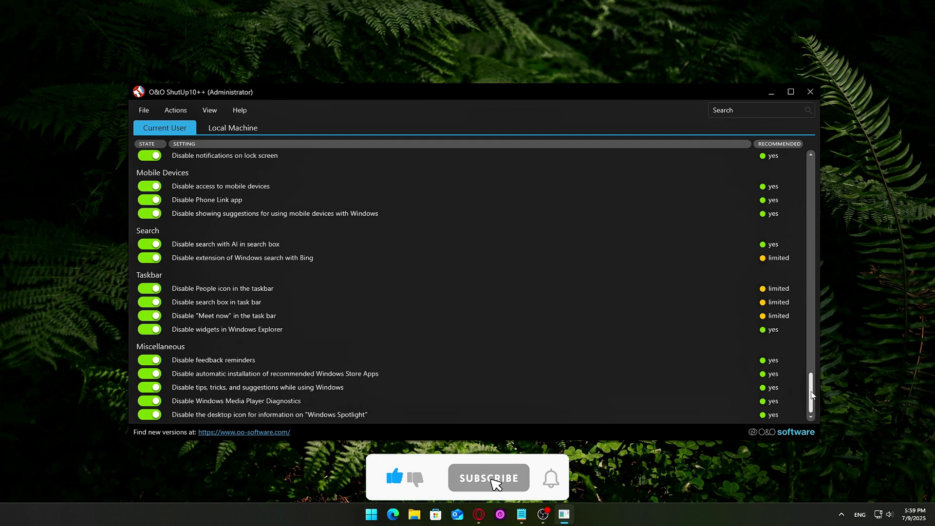
scroll(804, 280, "up", 20)
scroll(805, 279, "down", 8)
scroll(795, 302, "up", 9)
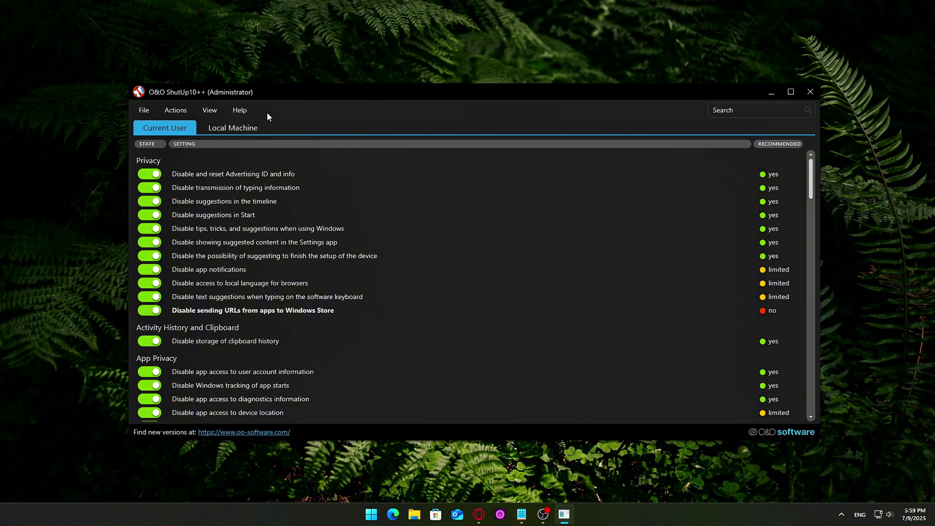
Reset all settings to factory defaults, then scroll down to the Miscellaneous section
left_click(171, 110)
left_click(189, 183)
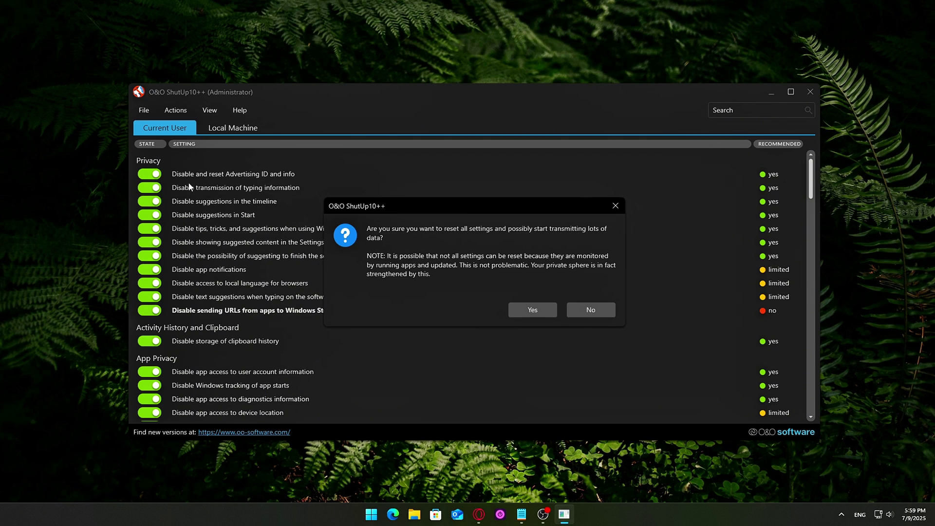
left_click(532, 309)
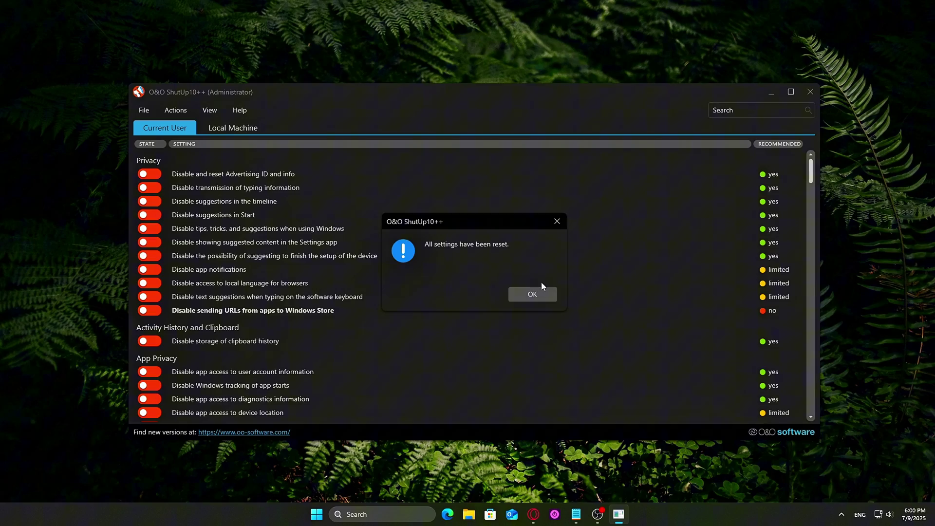
left_click(541, 292)
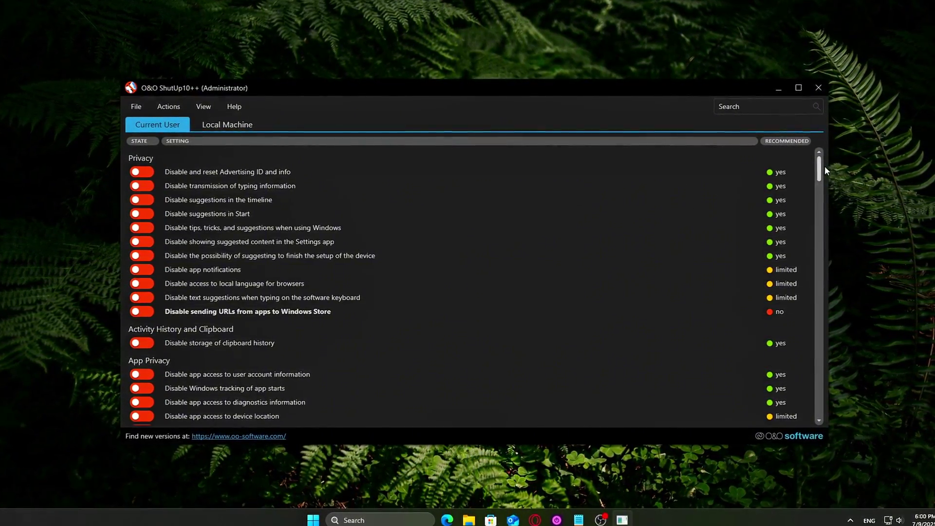
left_click_drag(822, 182, 826, 134)
Apply only the recommended settings and acknowledge the 112-settings confirmation
left_click(157, 100)
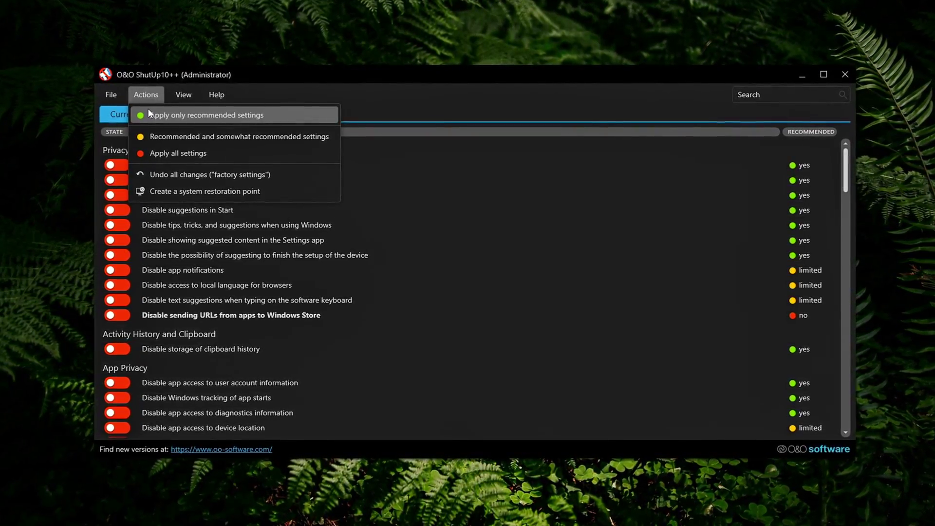
left_click(148, 115)
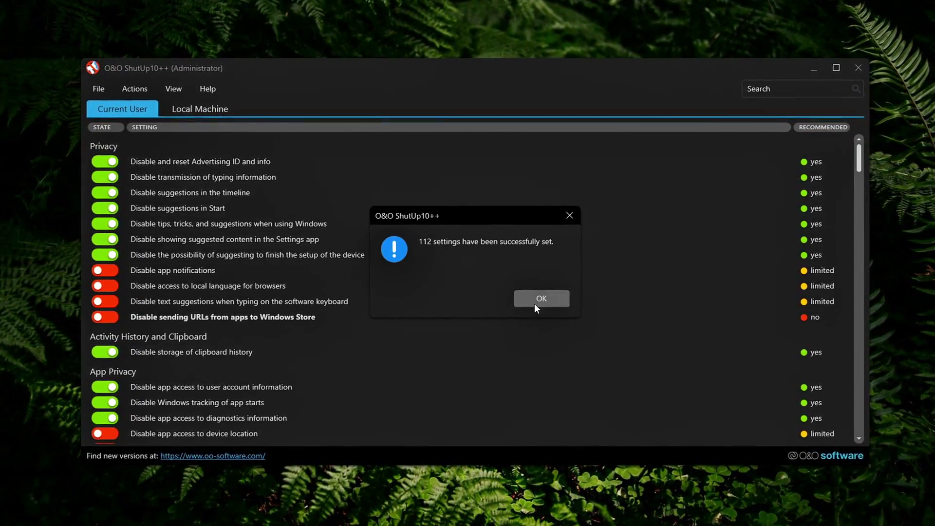
left_click(535, 301)
Apply the broader recommended and limited settings set and acknowledge the result
left_click(134, 88)
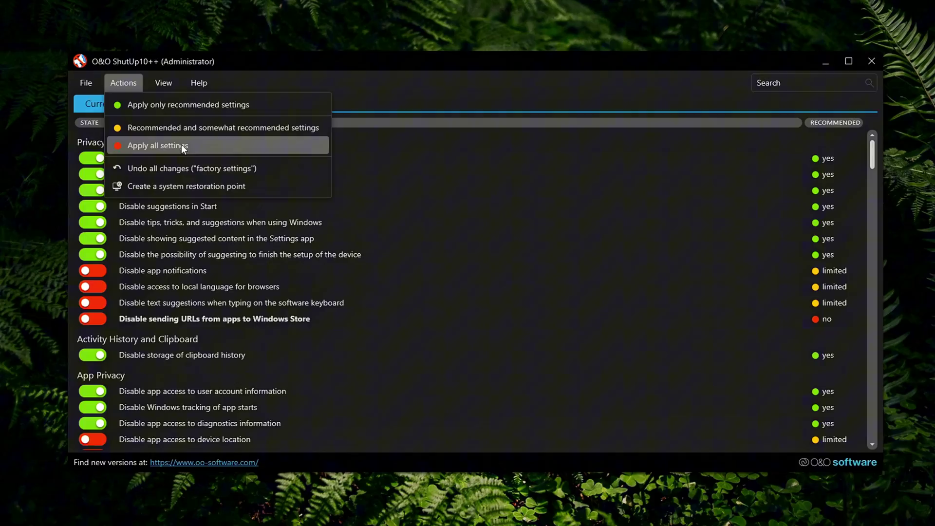
left_click(181, 144)
left_click(540, 300)
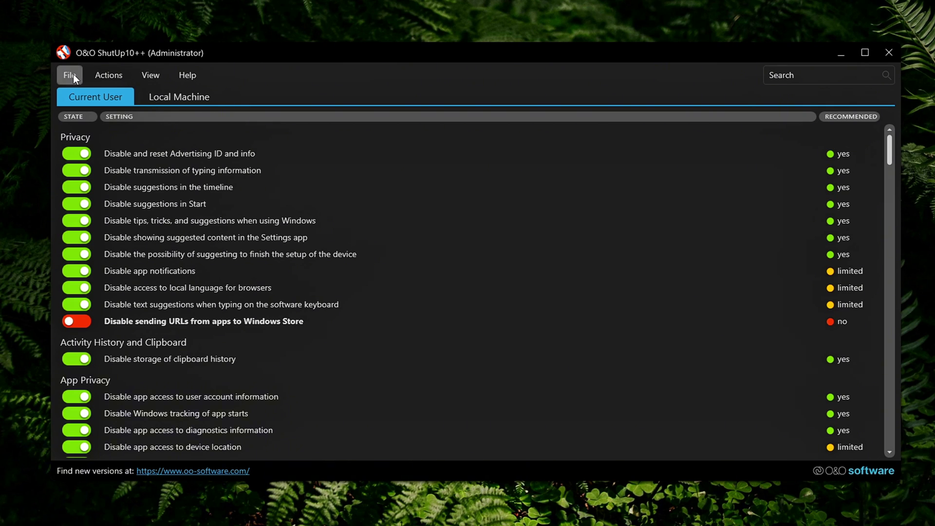
left_click(70, 76)
left_click(73, 75)
mouse_move(508, 51)
left_mouse_down()
mouse_move(527, 67)
mouse_move(512, 60)
left_mouse_up()
left_click(167, 82)
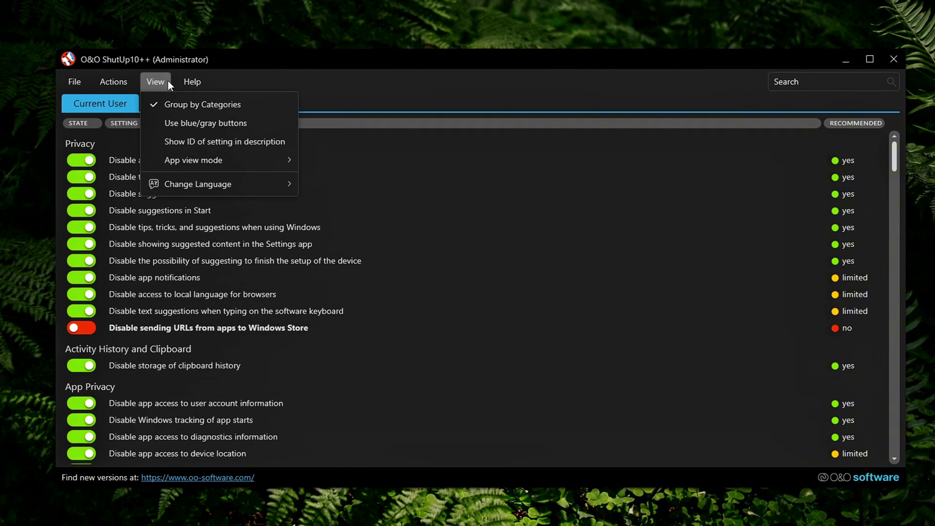
mouse_move(261, 163)
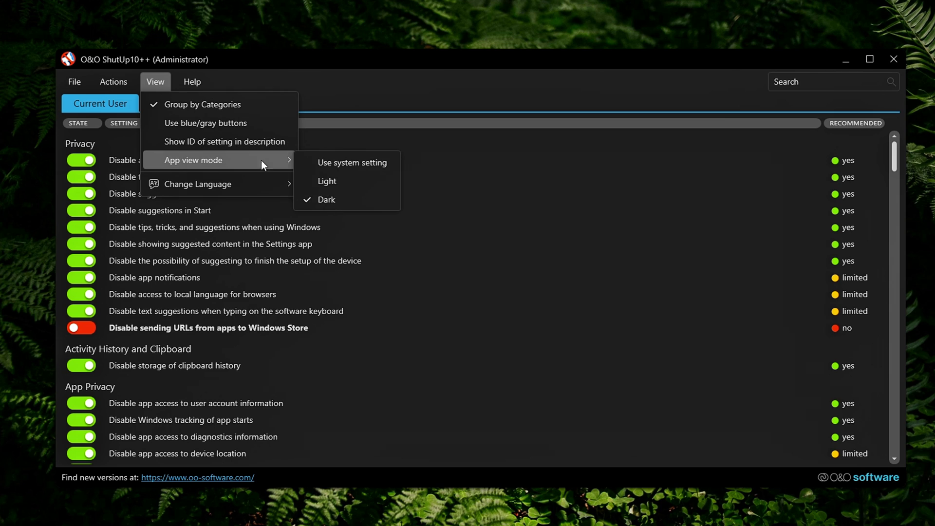
left_click(350, 186)
left_click(158, 86)
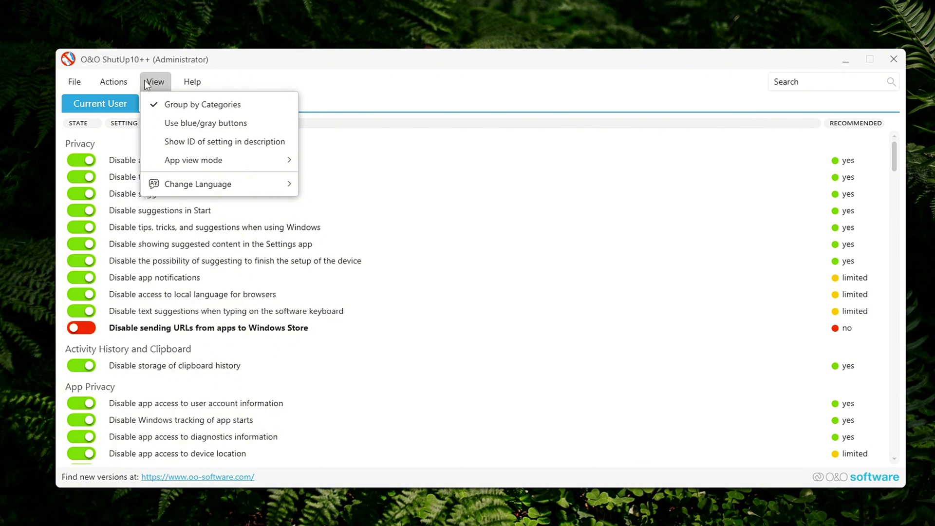
Switch the window back to the dark theme
mouse_move(186, 164)
left_click(341, 197)
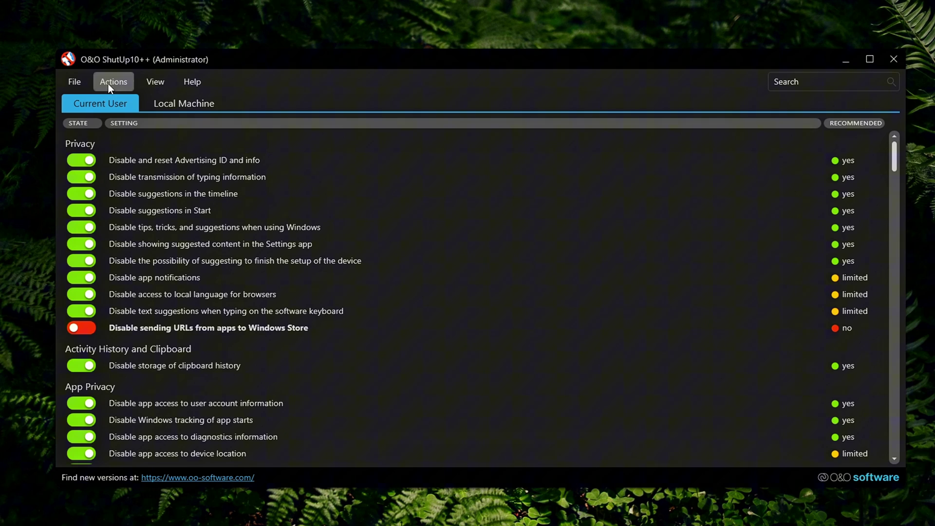
left_click(145, 81)
left_click(625, 215)
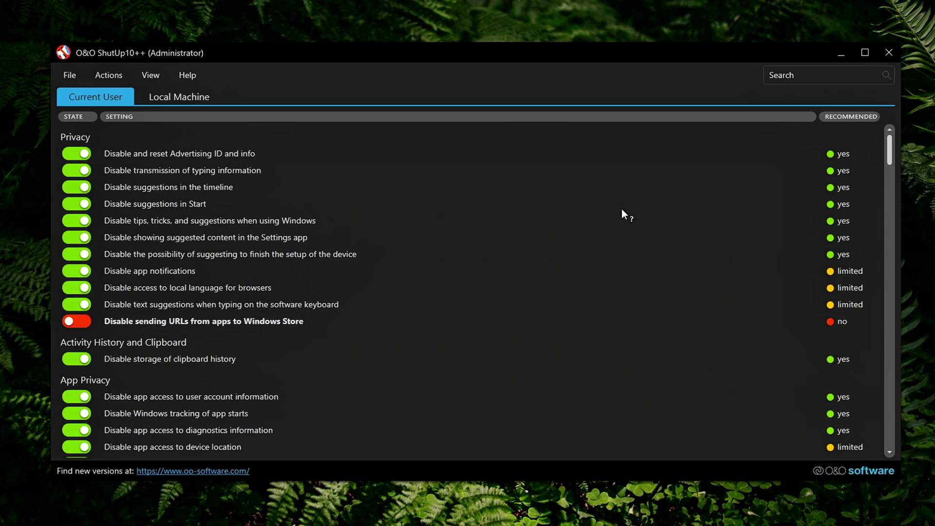
Export the current settings as ooshutup10.cfg on the Desktop
left_click(70, 75)
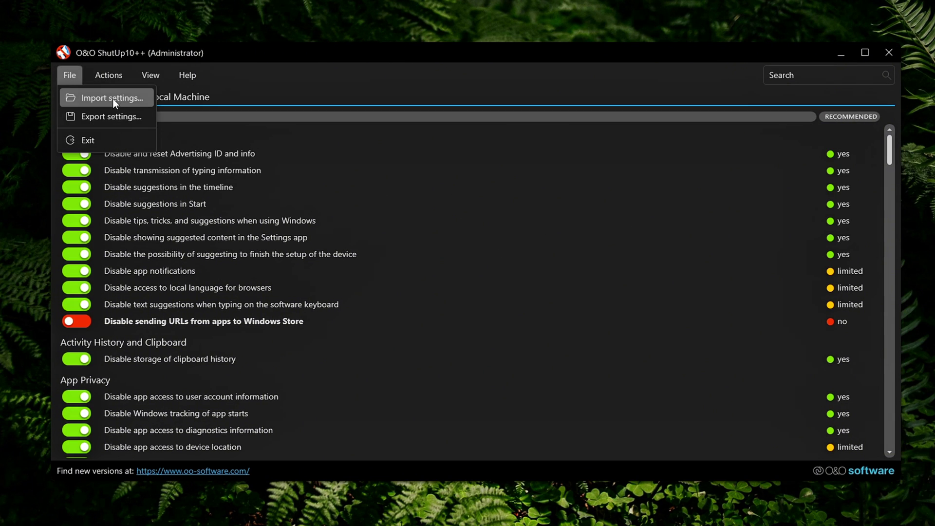
left_click(103, 117)
left_click(277, 290)
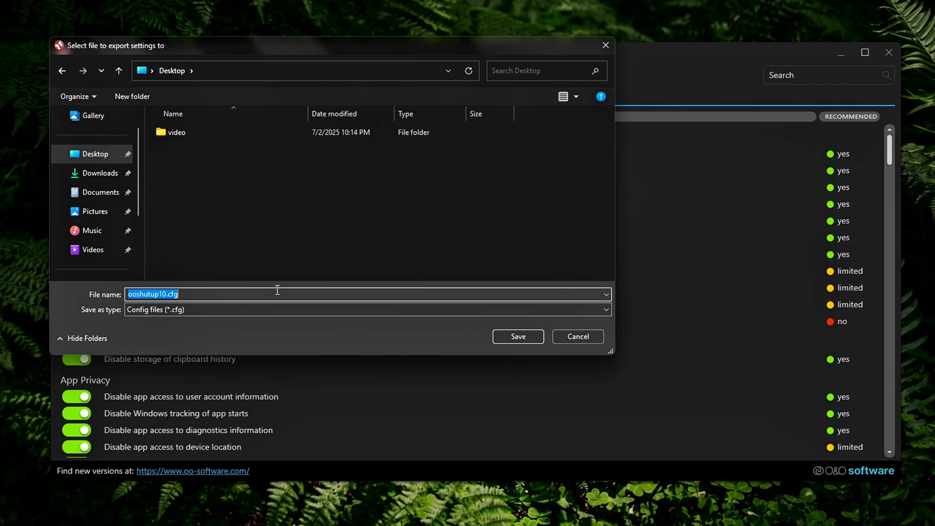
key("Return")
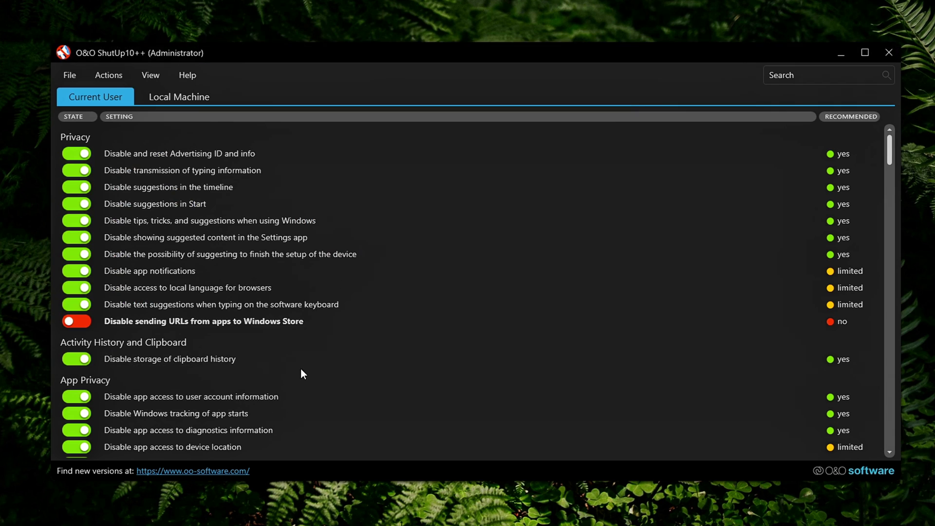
left_click(541, 309)
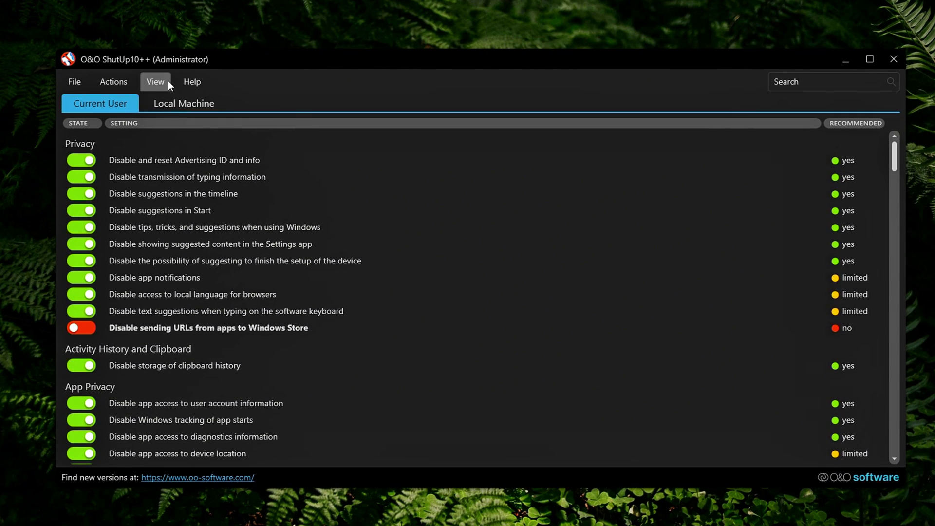
Try the light app theme, then switch back to the dark theme
left_click(168, 82)
mouse_move(190, 161)
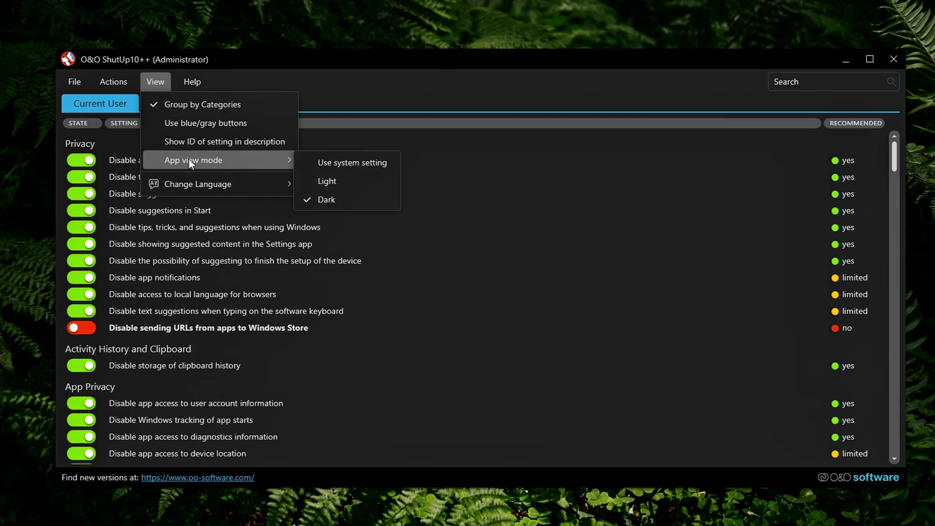
left_click(357, 178)
left_click(149, 85)
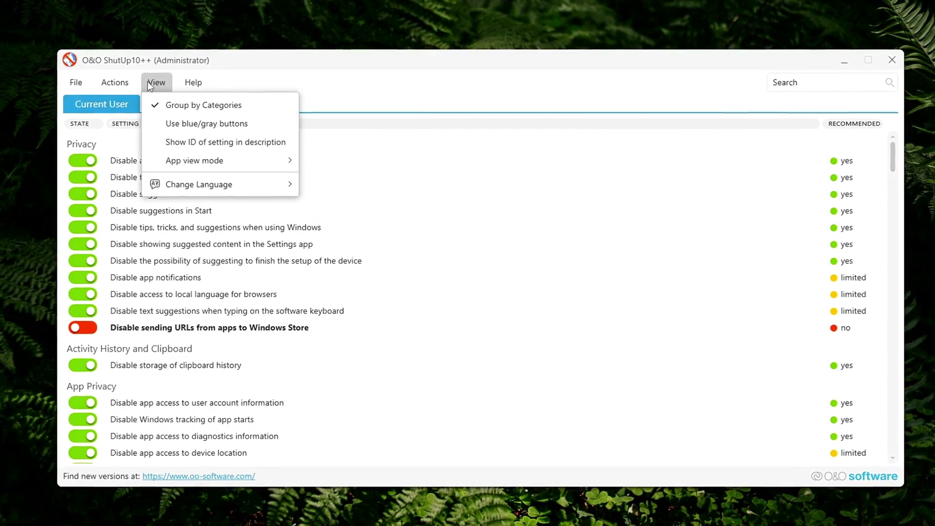
mouse_move(191, 165)
left_click(339, 196)
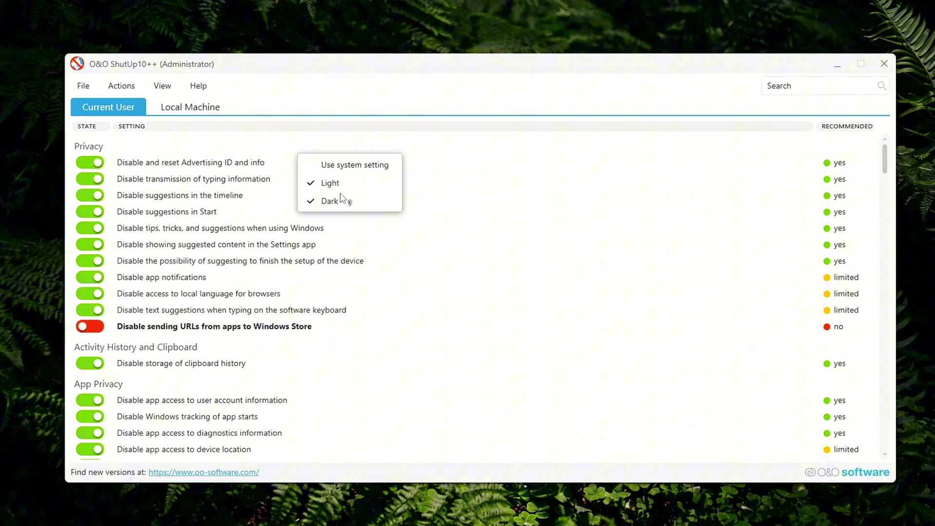
Turn on blue/gray buttons and briefly view Local Machine before returning to Current User
left_click(161, 86)
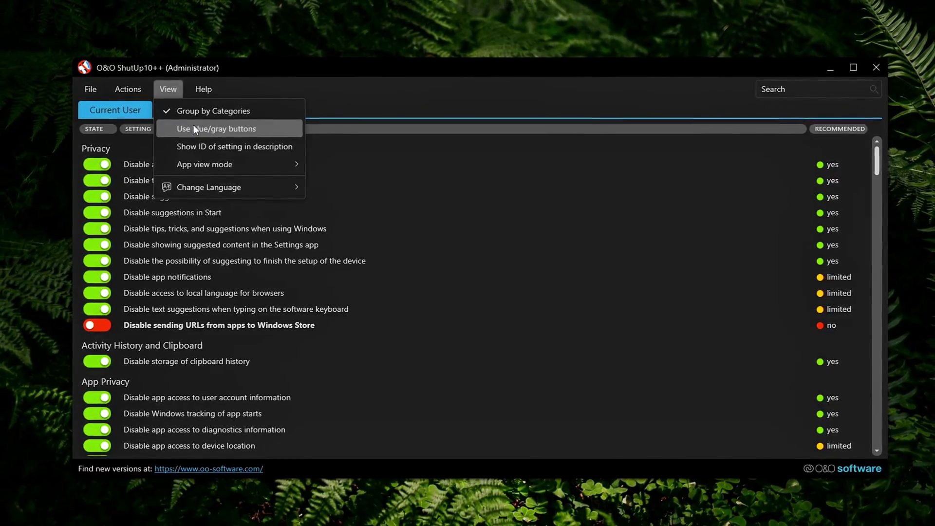
left_click(194, 128)
left_click(183, 111)
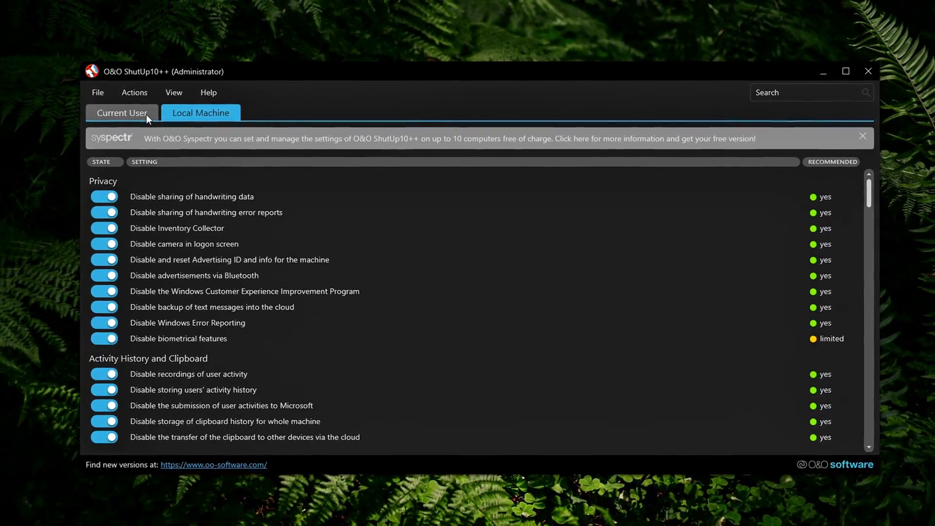
left_click(146, 114)
Show the explanation for Disable suggestions in Start
left_click(174, 93)
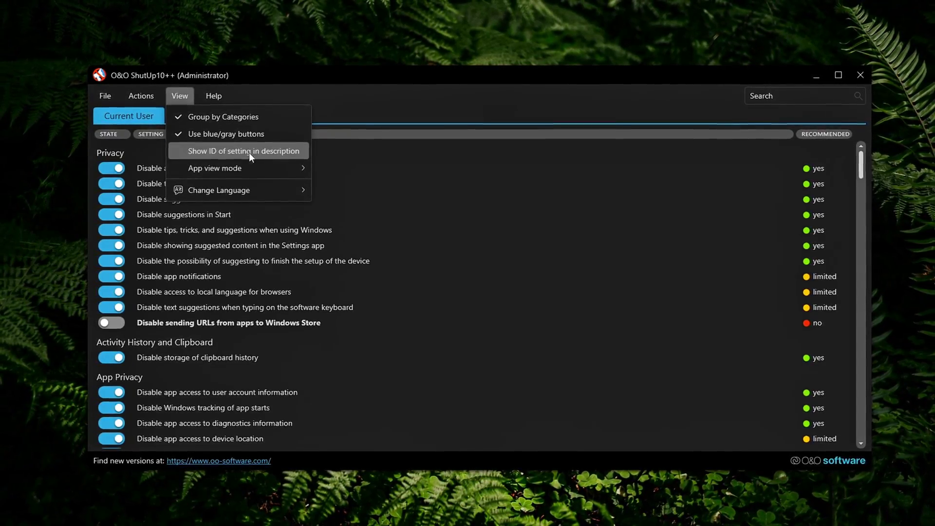
mouse_move(234, 190)
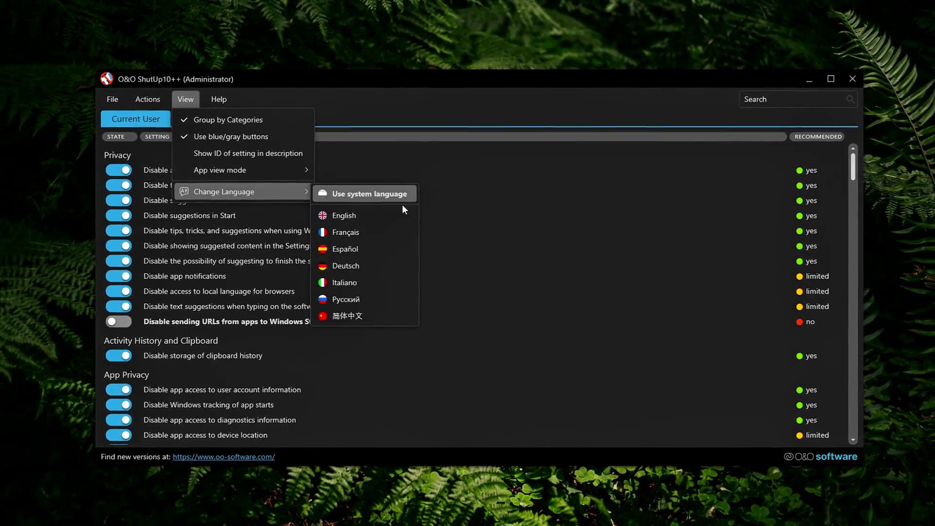
left_click(161, 215)
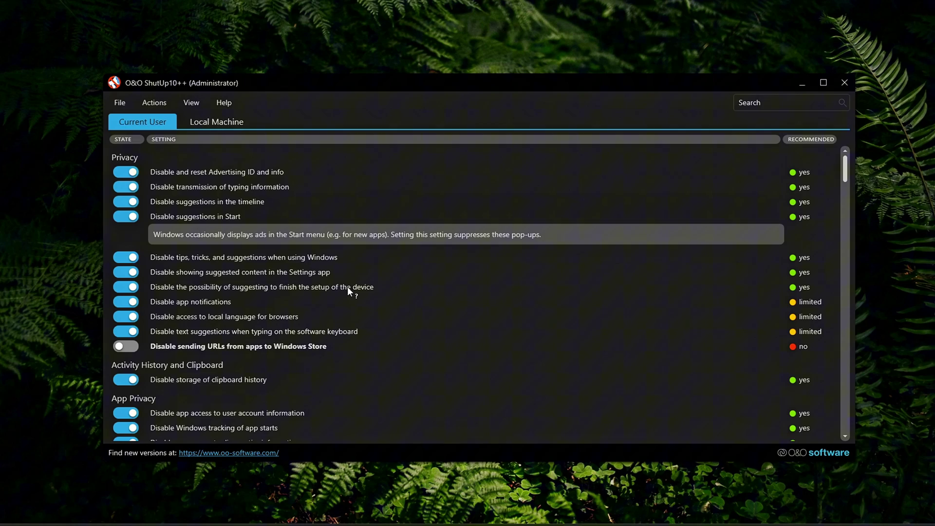
Read the tips and tricks setting's explanation and scroll through the switches
left_click(198, 262)
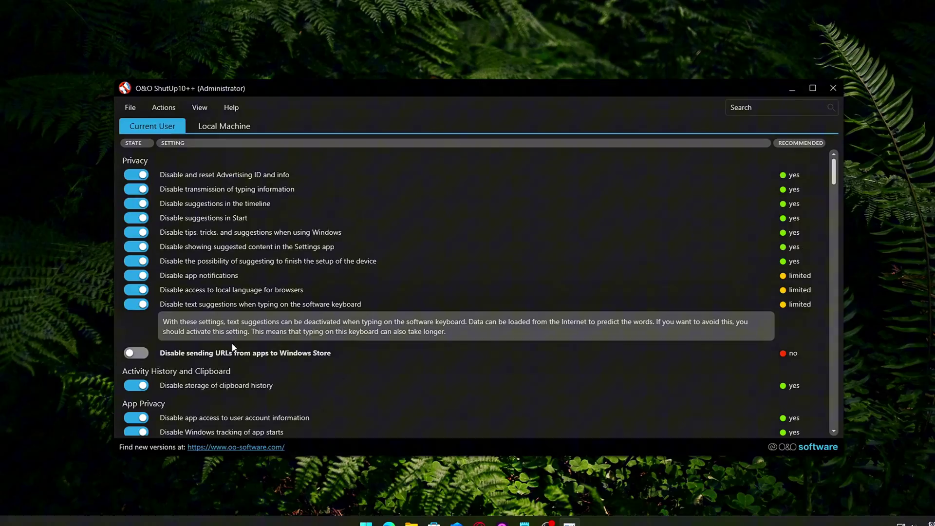
scroll(195, 322, "down", 3)
scroll(217, 338, "down", 2)
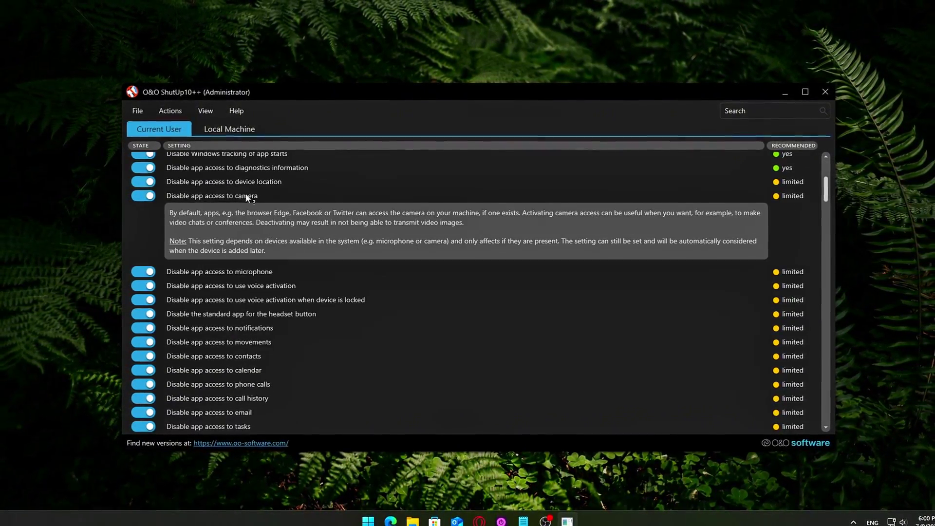
scroll(229, 221, "up", 1)
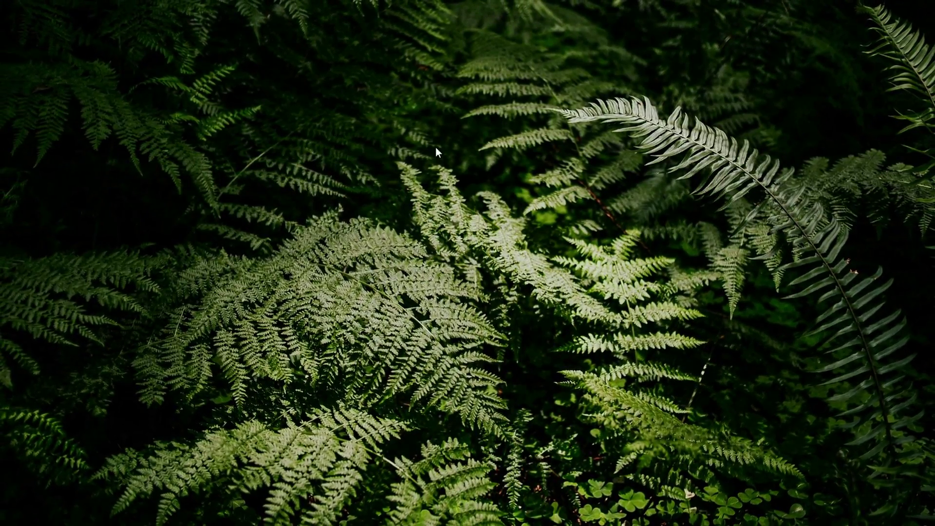
Refresh the desktop from its right-click menu
right_click(298, 153)
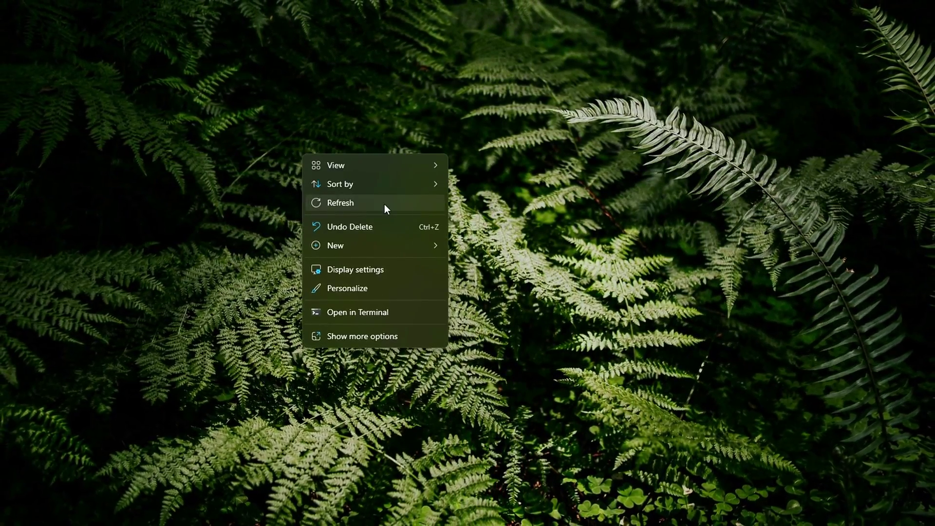
left_click(385, 209)
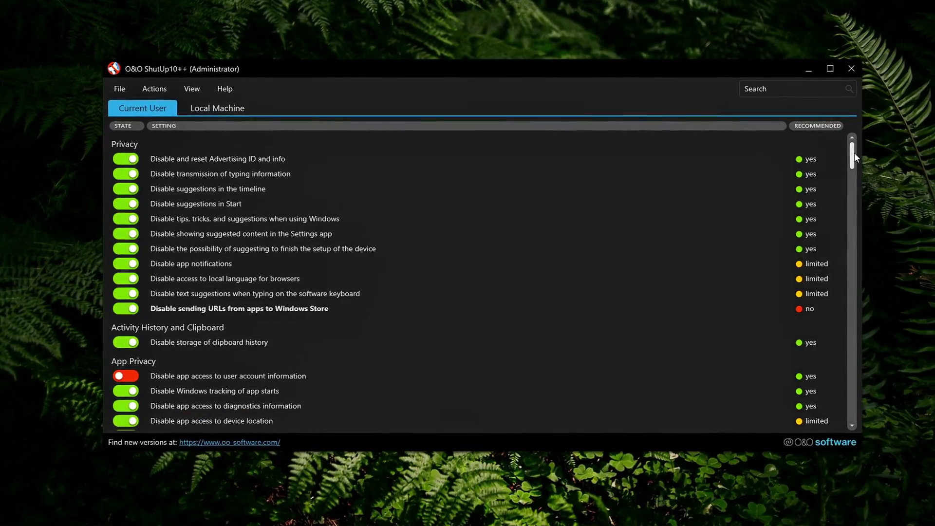
Read the Advertising ID explanation, then expand Disable suggestions in the timeline
left_click_drag(854, 153, 894, 121)
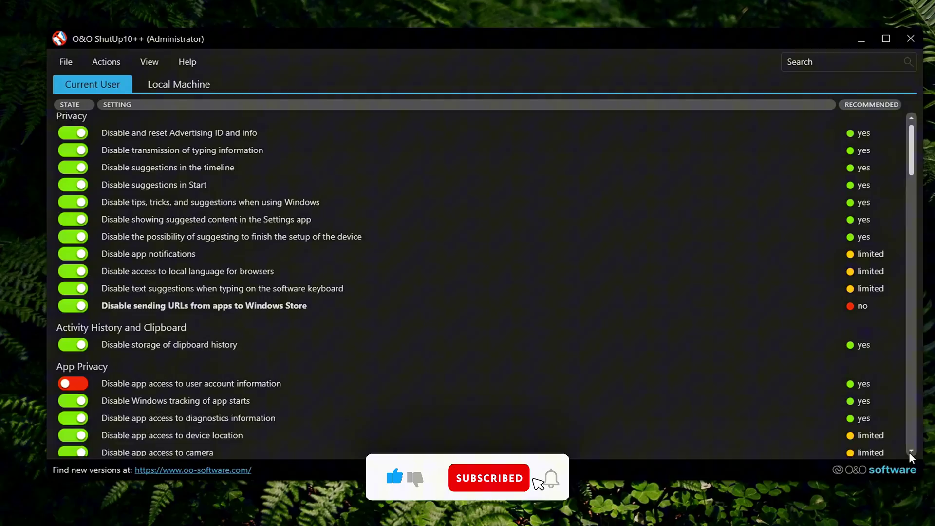
left_click(243, 133)
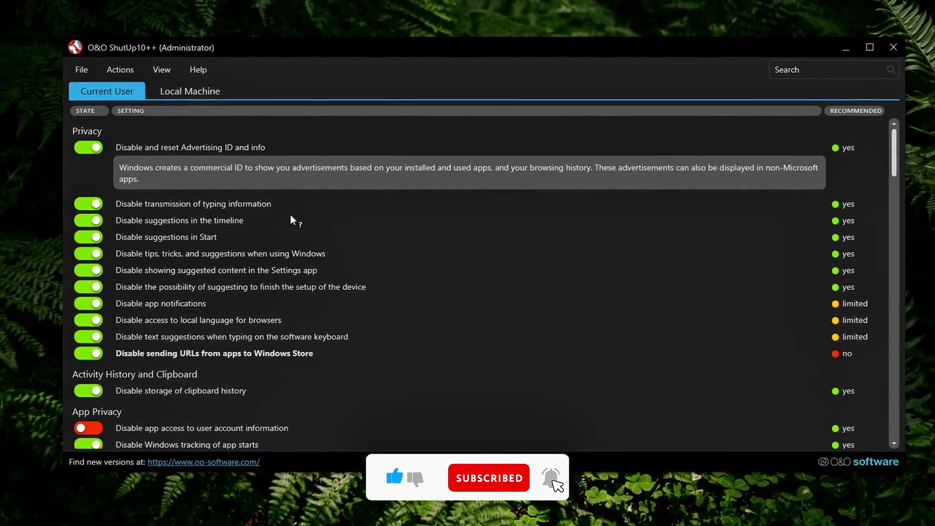
left_click(137, 170)
left_click(131, 220)
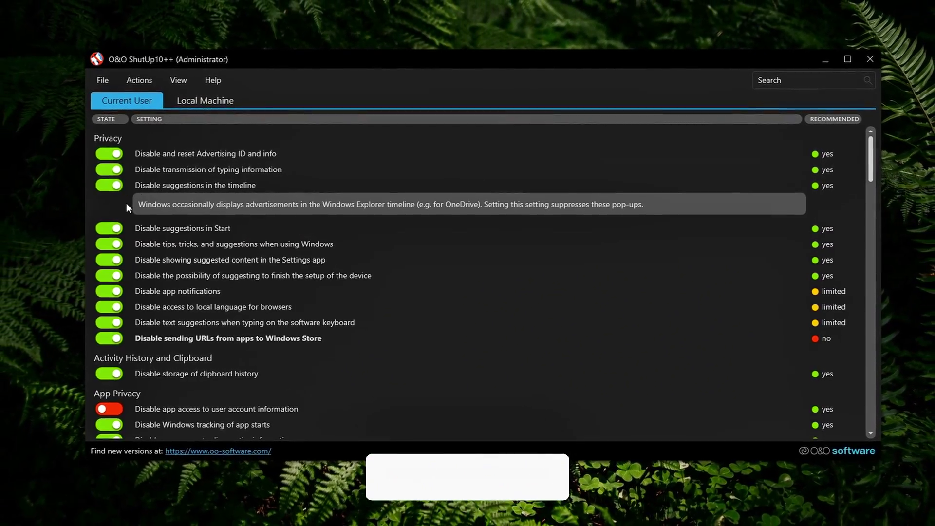